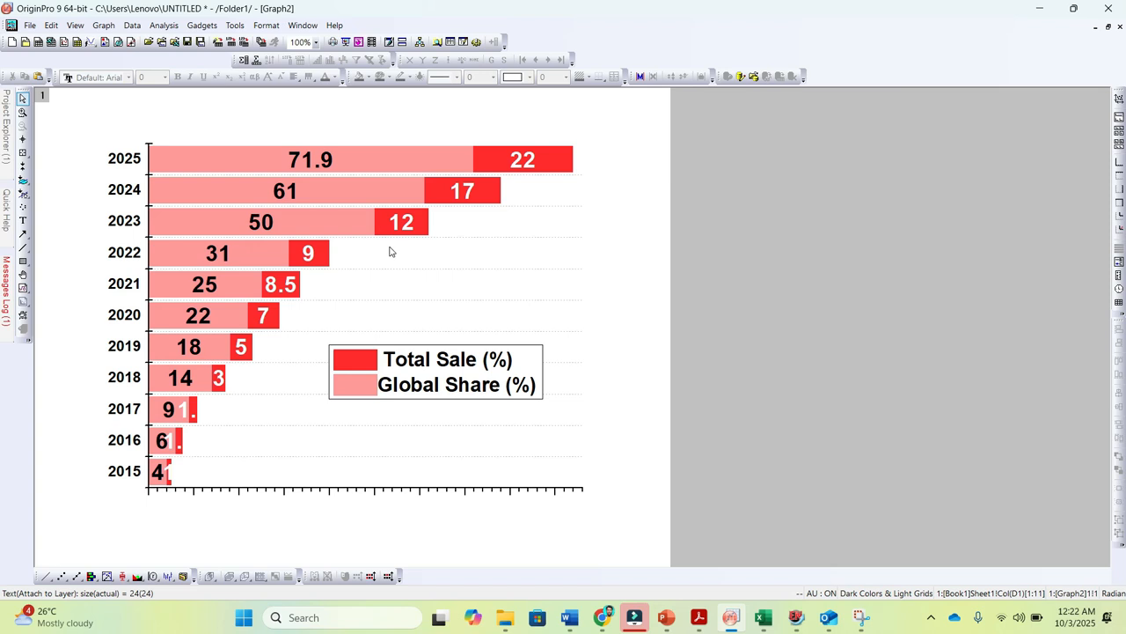
View the finished stacked column chart in Graph1 at full window size
click(1108, 31)
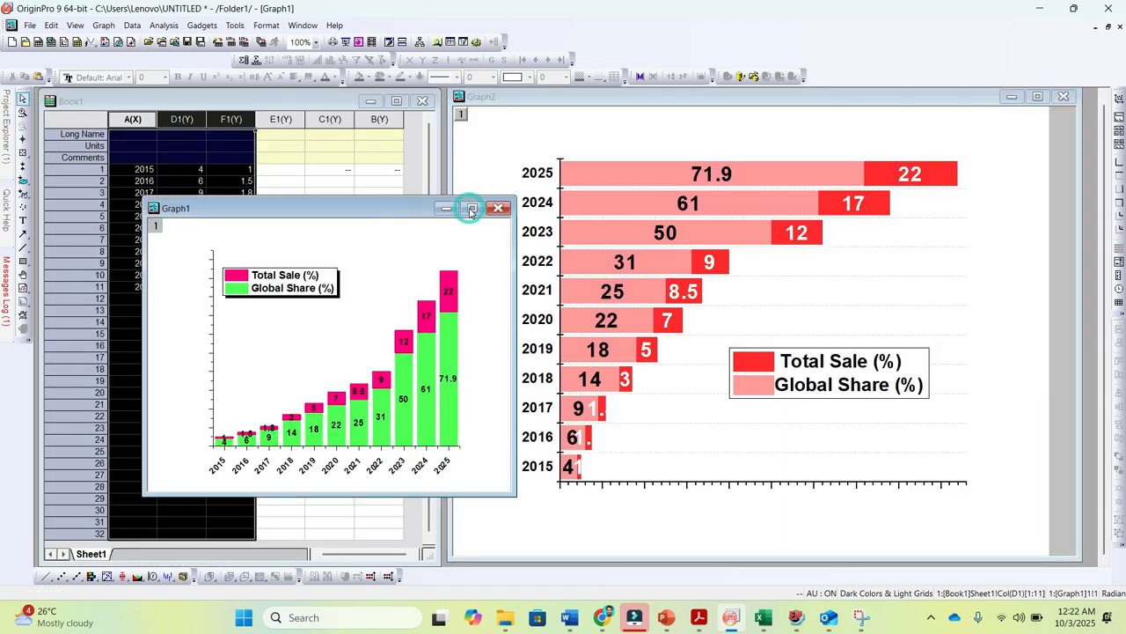
click(472, 207)
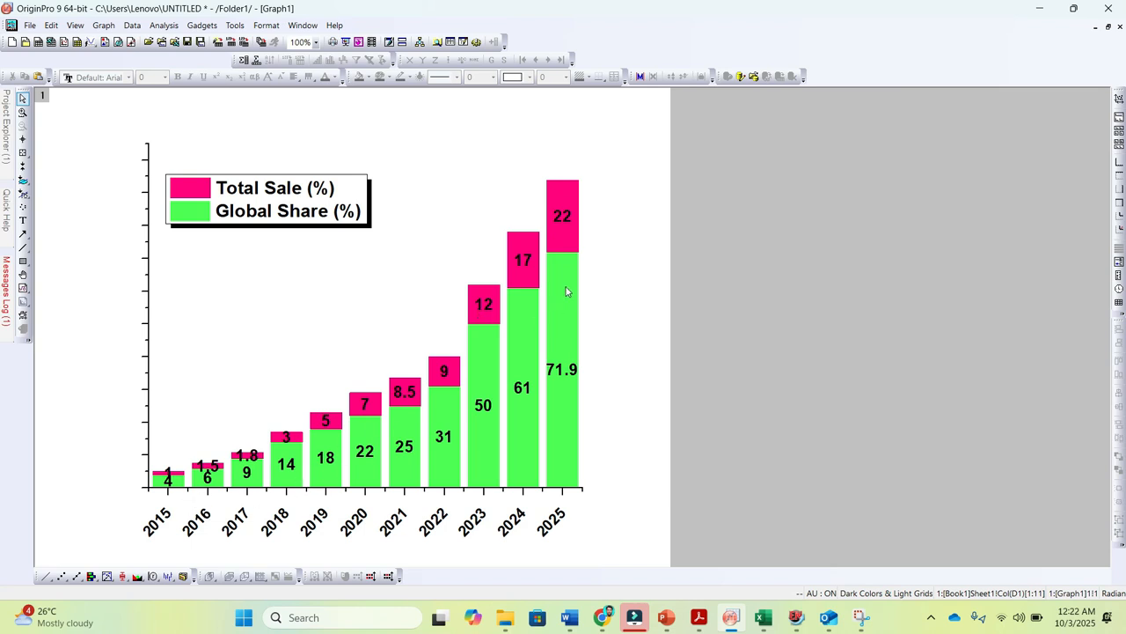
click(1109, 27)
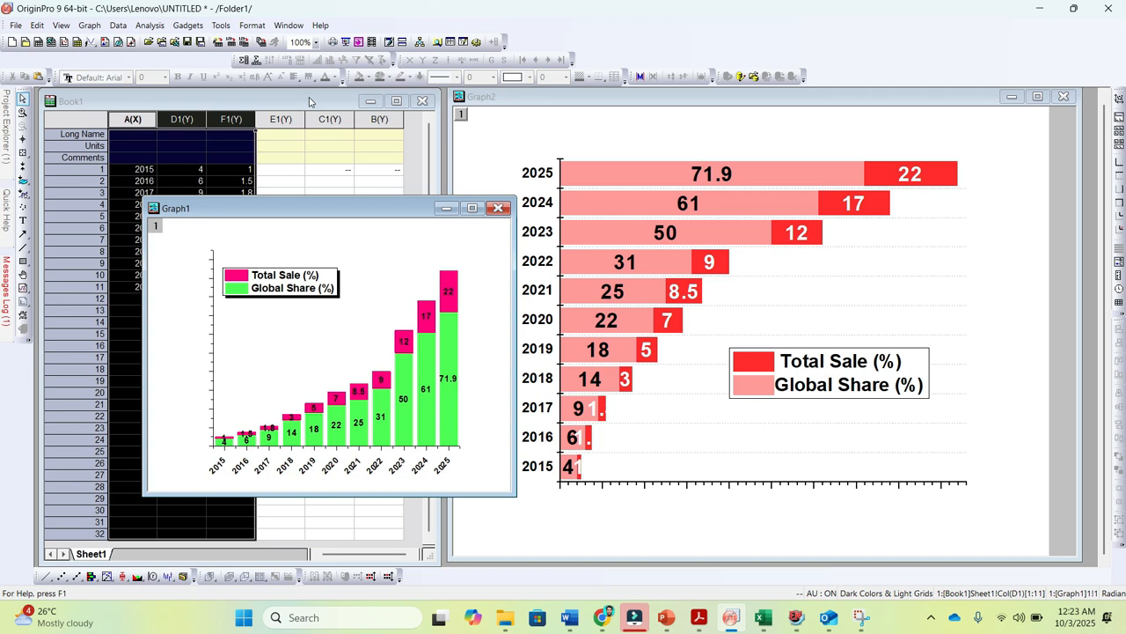
Maximize the Book1 worksheet and select columns A(X), D1(Y) and F1(Y)
click(313, 102)
click(395, 104)
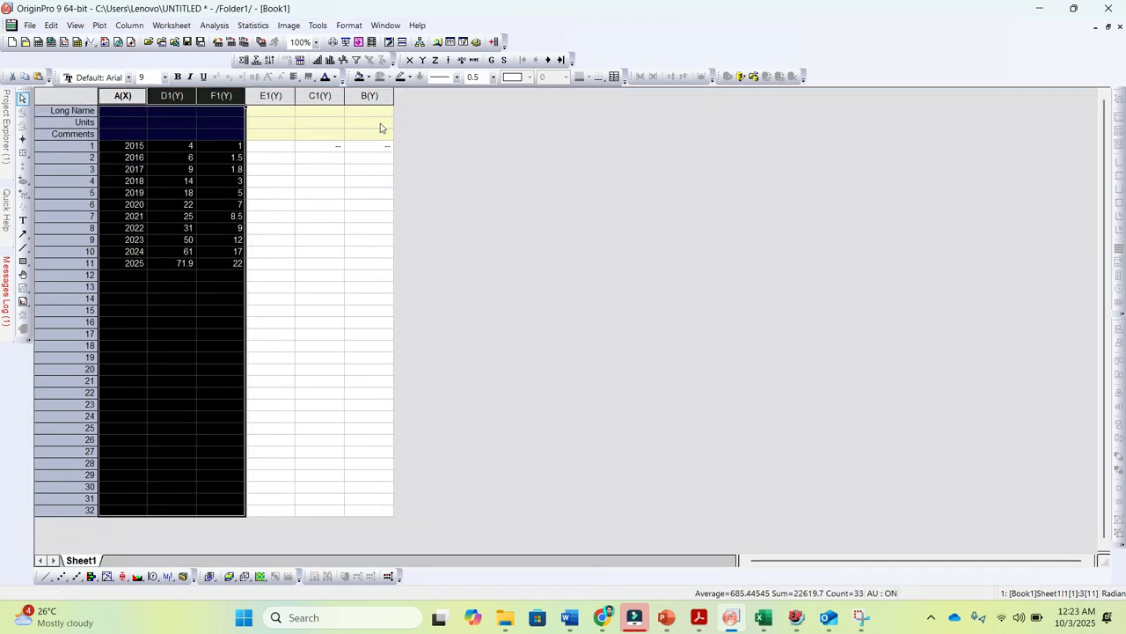
click(316, 194)
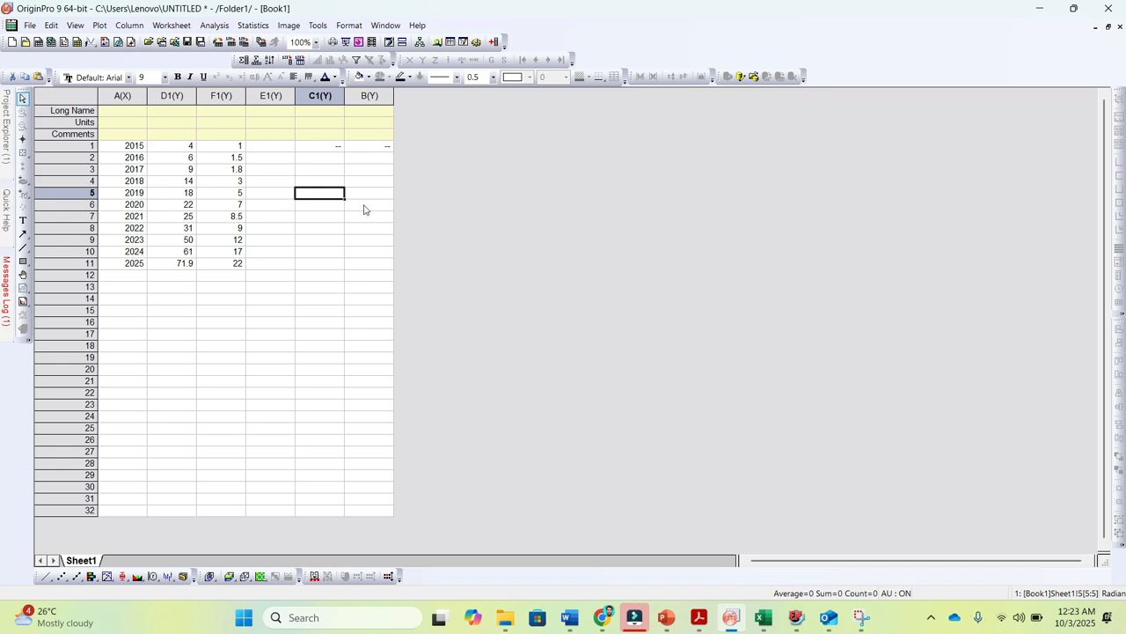
drag(116, 95, 216, 97)
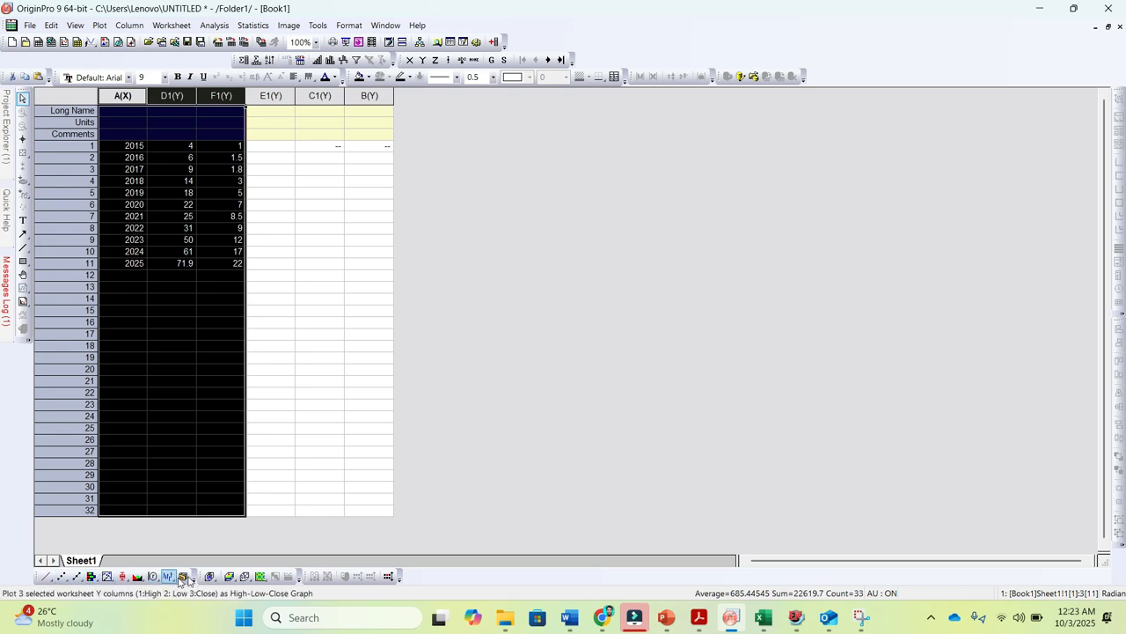
click(99, 582)
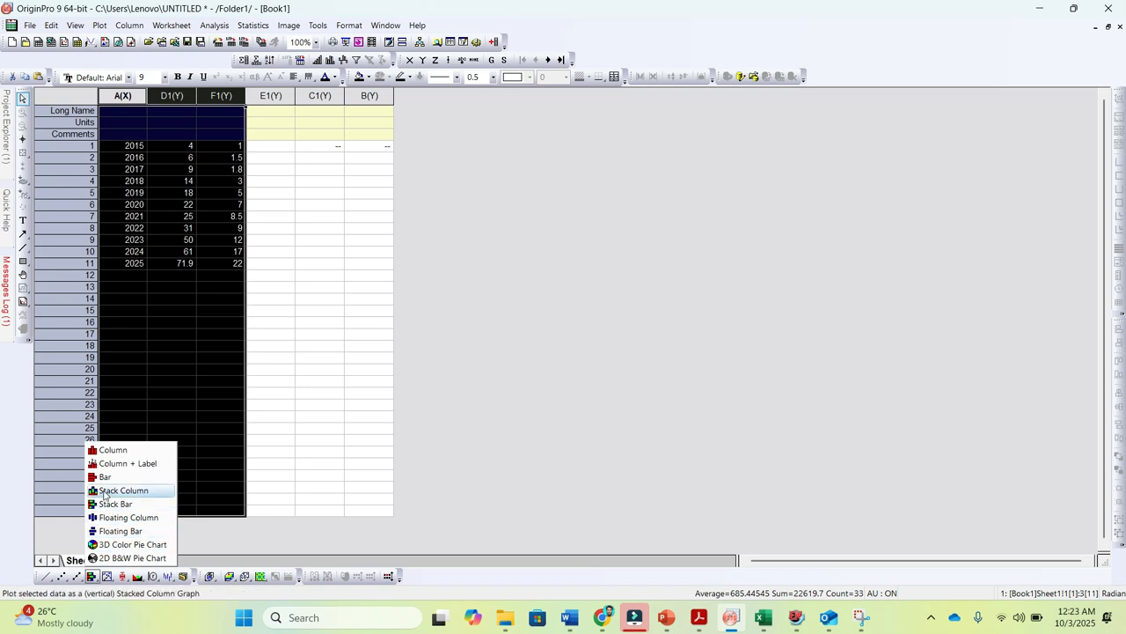
click(115, 505)
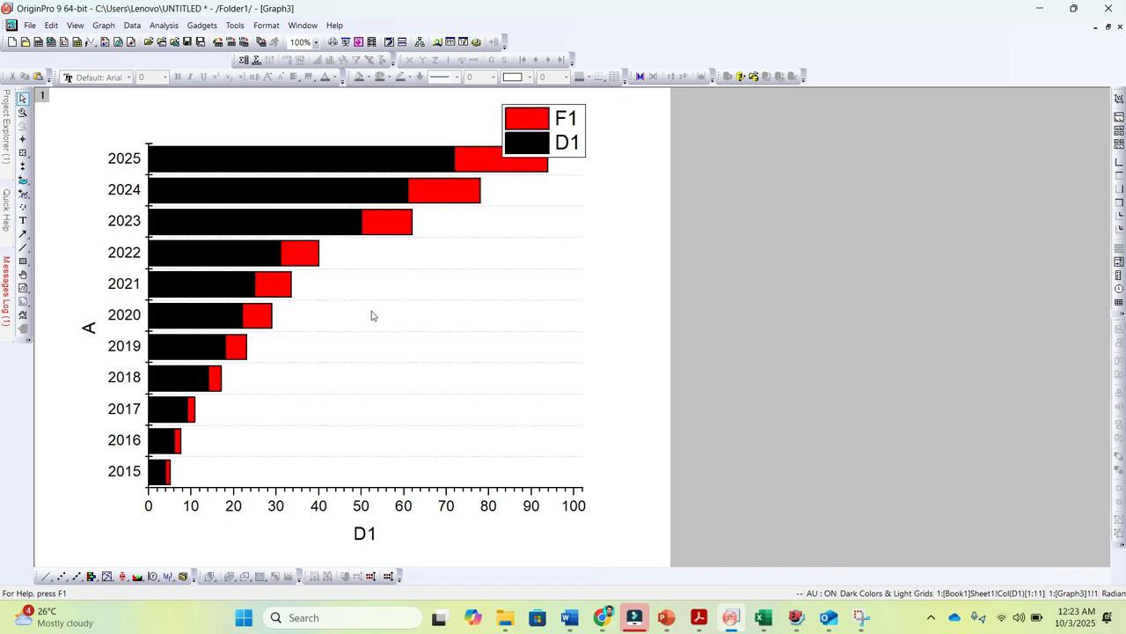
click(1120, 27)
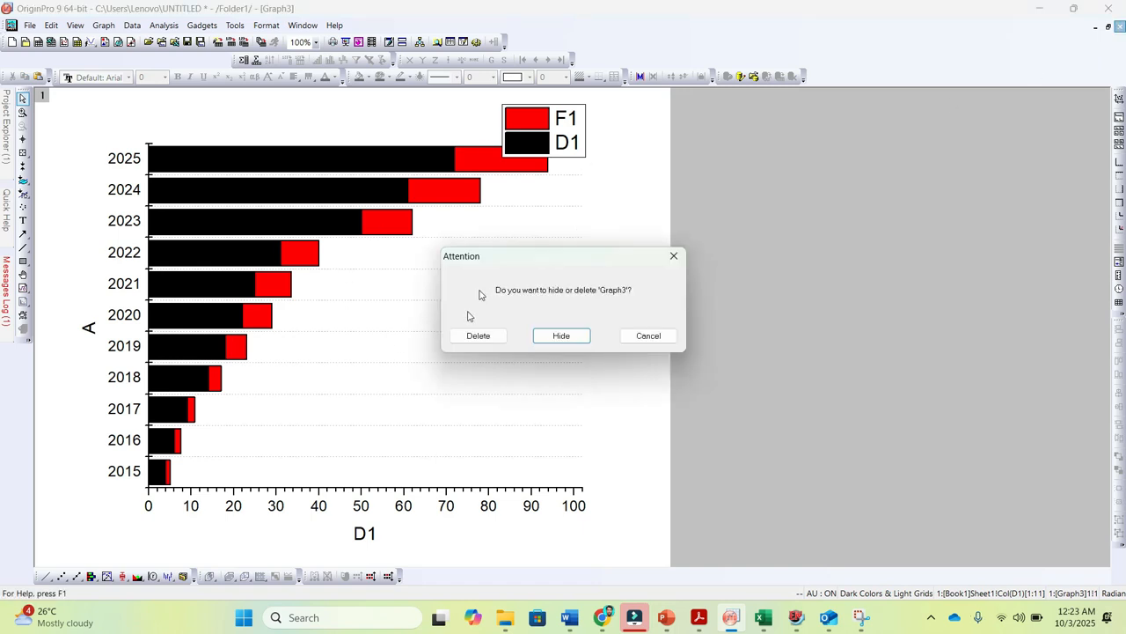
click(478, 336)
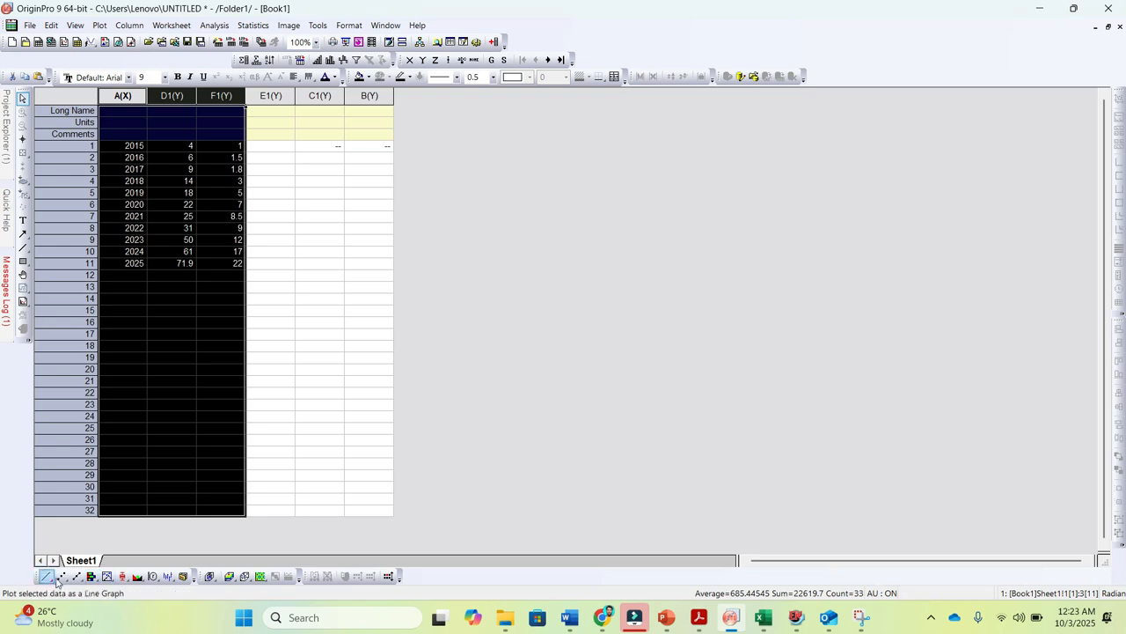
Plot the selected columns as a Stack Bar graph
click(100, 25)
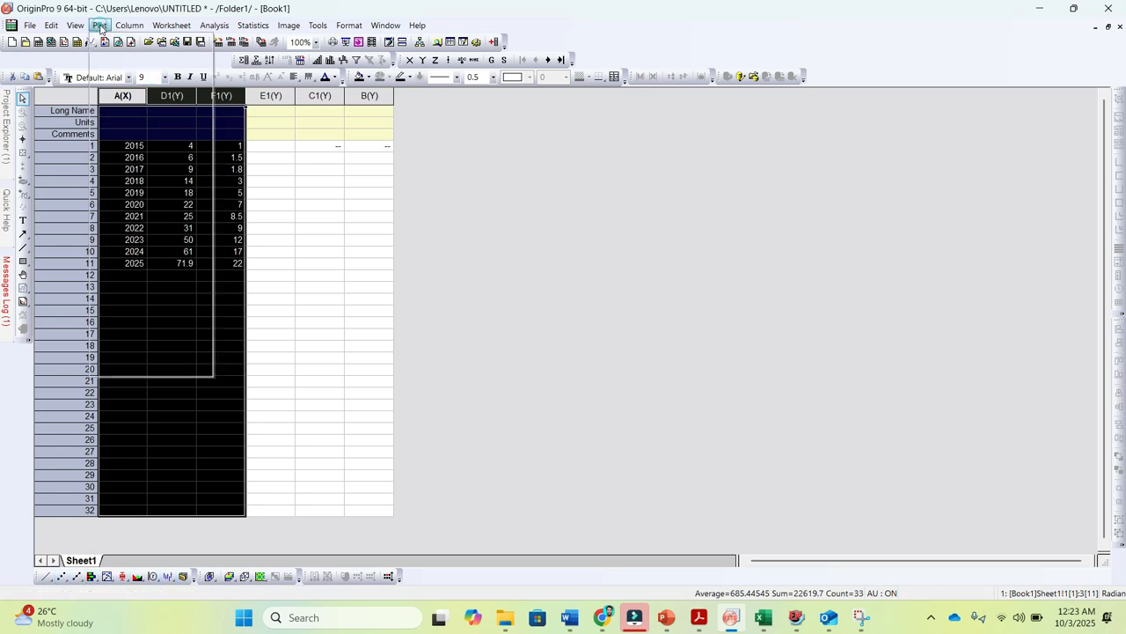
mouse_move(132, 83)
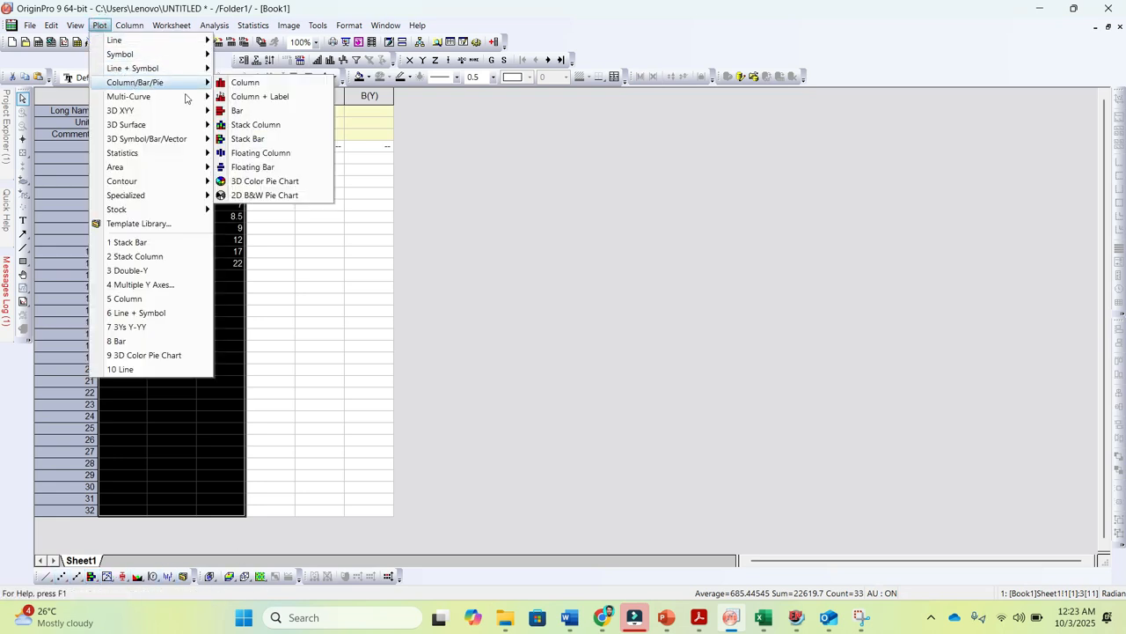
click(248, 138)
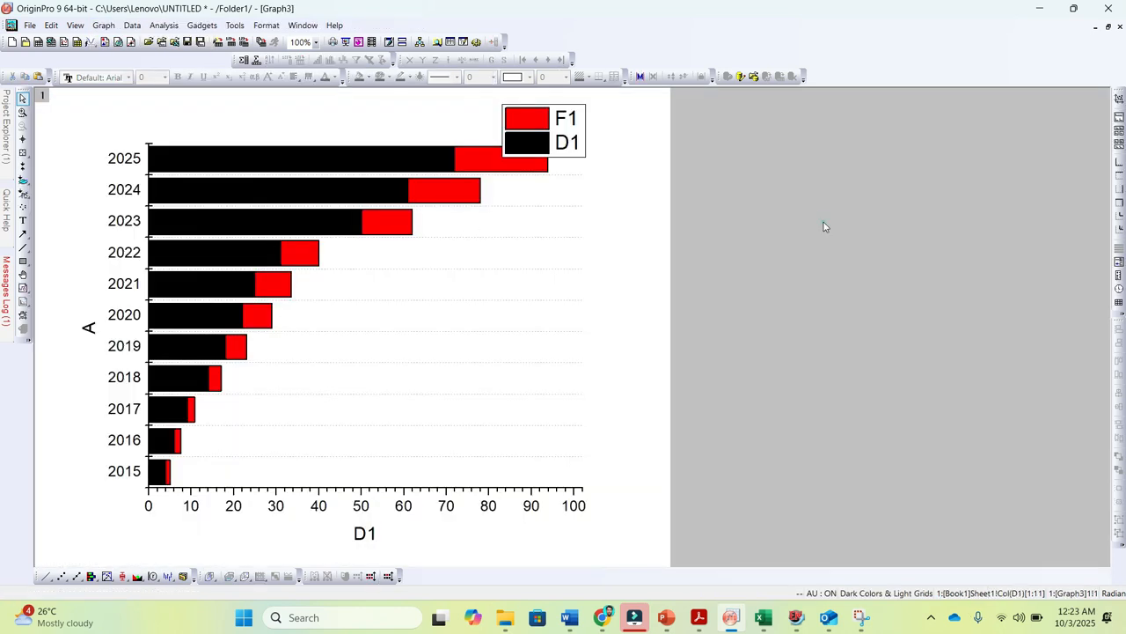
Move the legend to the empty area beside the shorter bars and rename its first entry "Total Sale (%)"
click(565, 142)
drag(566, 142, 491, 326)
double_click(434, 327)
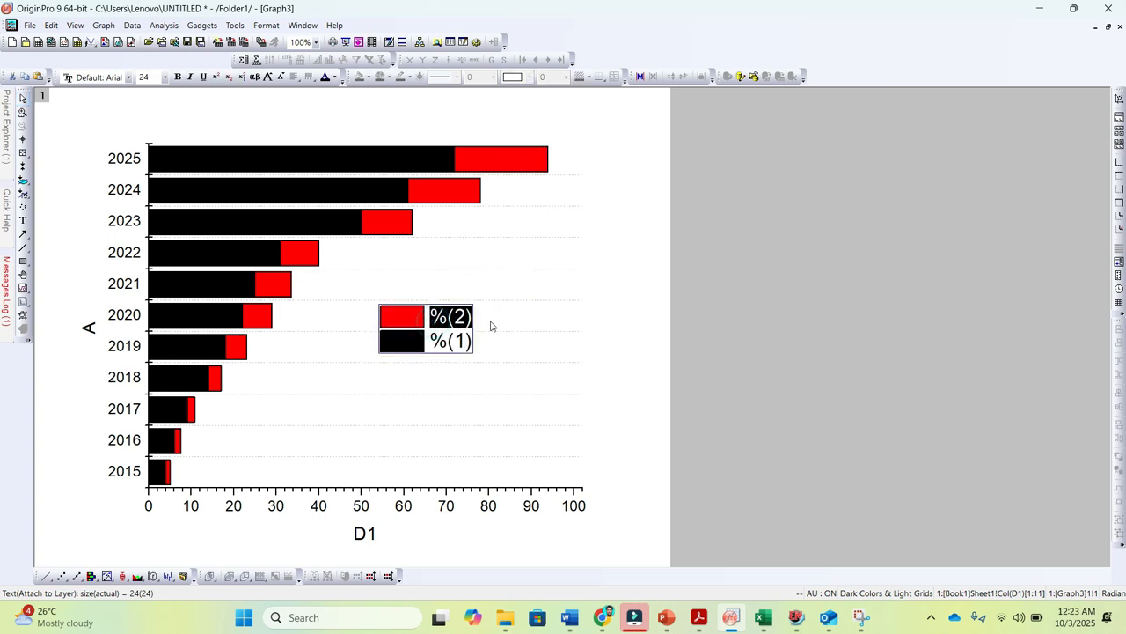
text(Total)
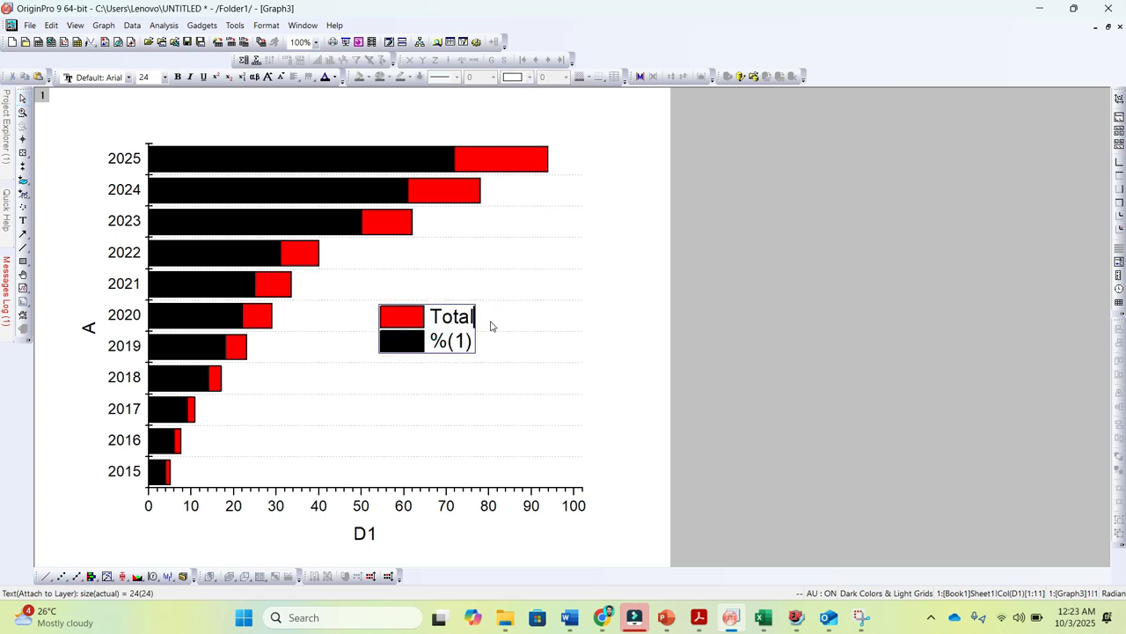
text( Sale (%))
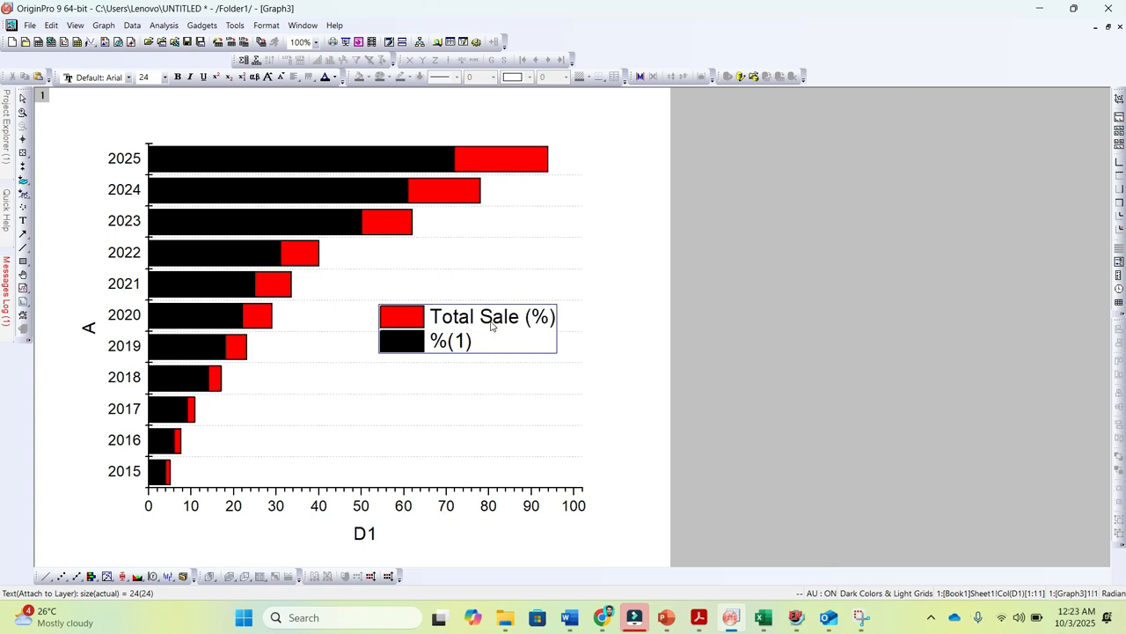
Rename the legend's second entry "Global Share (%)"
drag(498, 344, 434, 343)
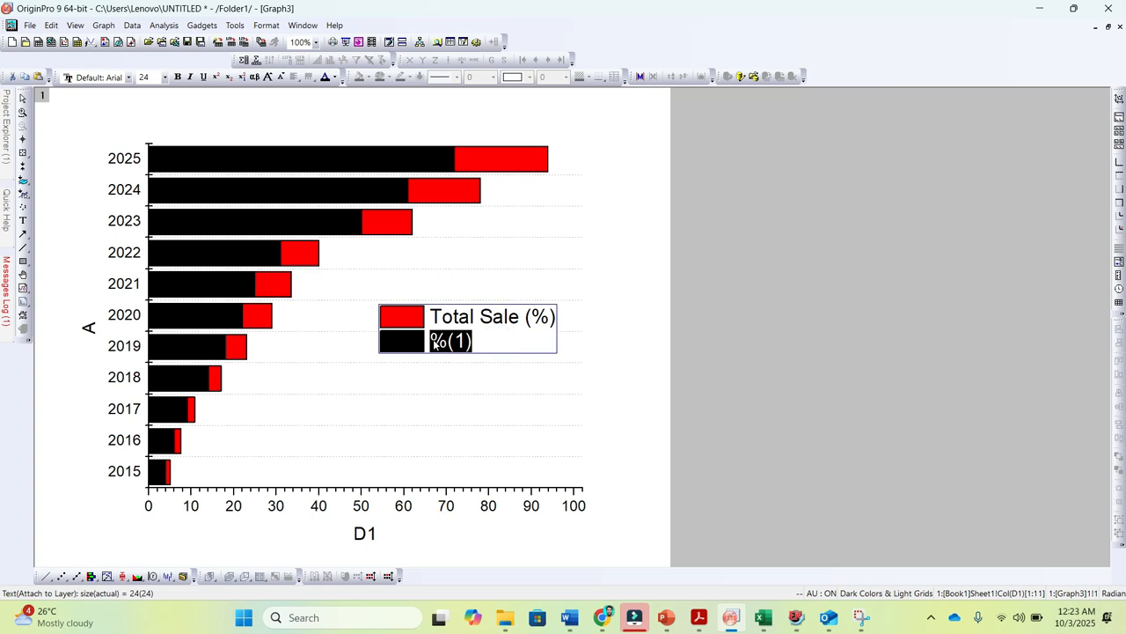
text(Glo)
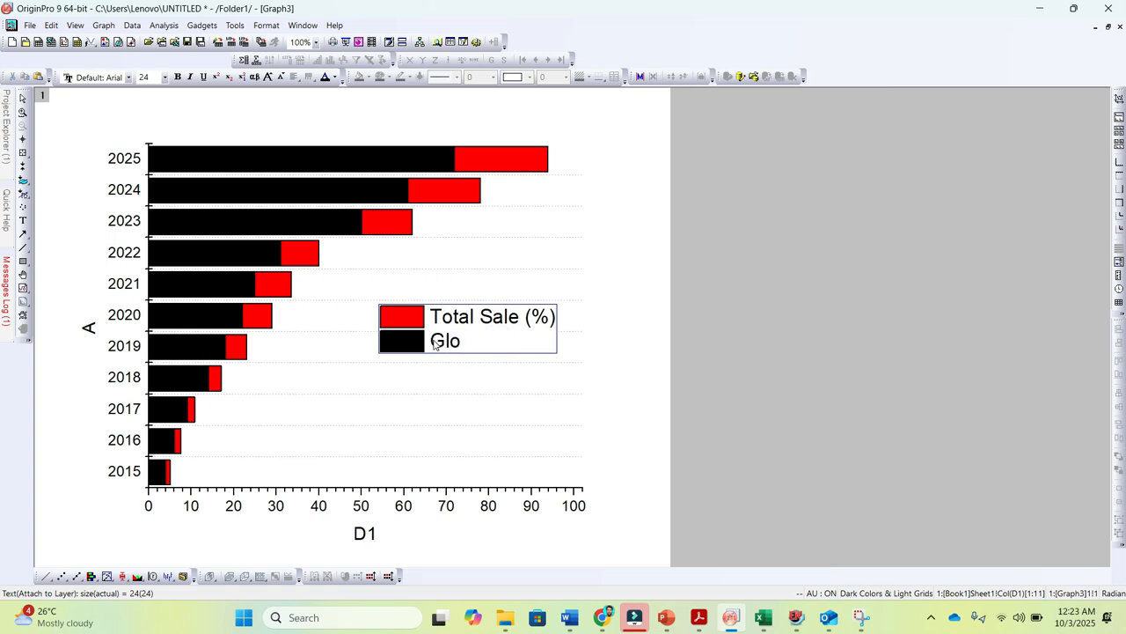
text(bal Share )
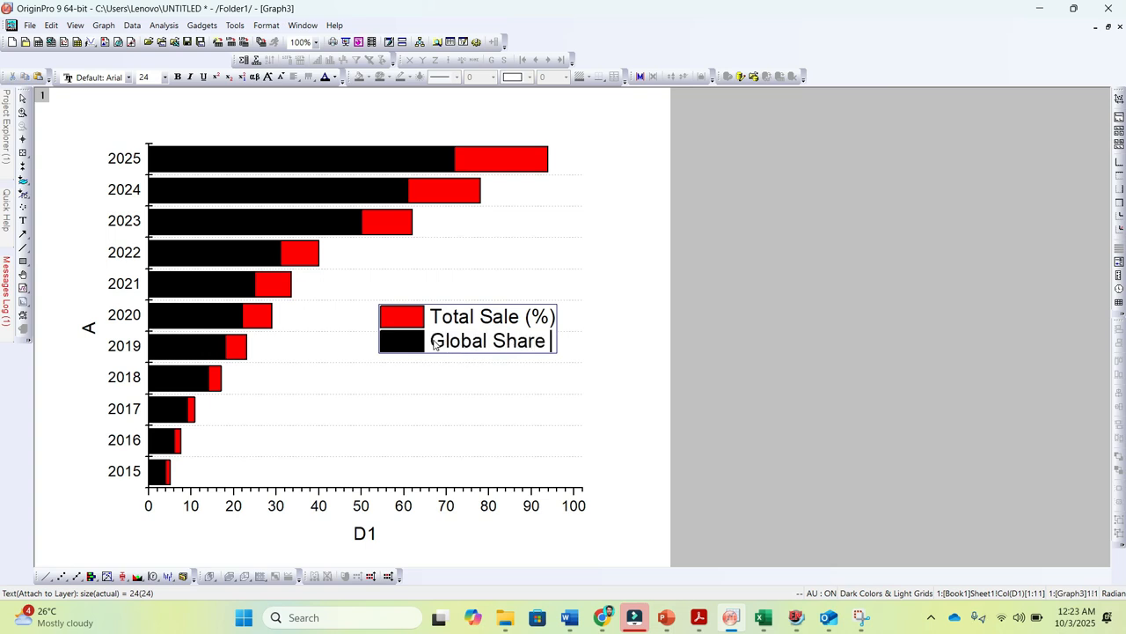
text((%))
Make all the legend text bold and shift the legend slightly down and inward within the plot
key(ctrl+a)
key(ctrl+b)
click(572, 367)
drag(498, 328, 460, 350)
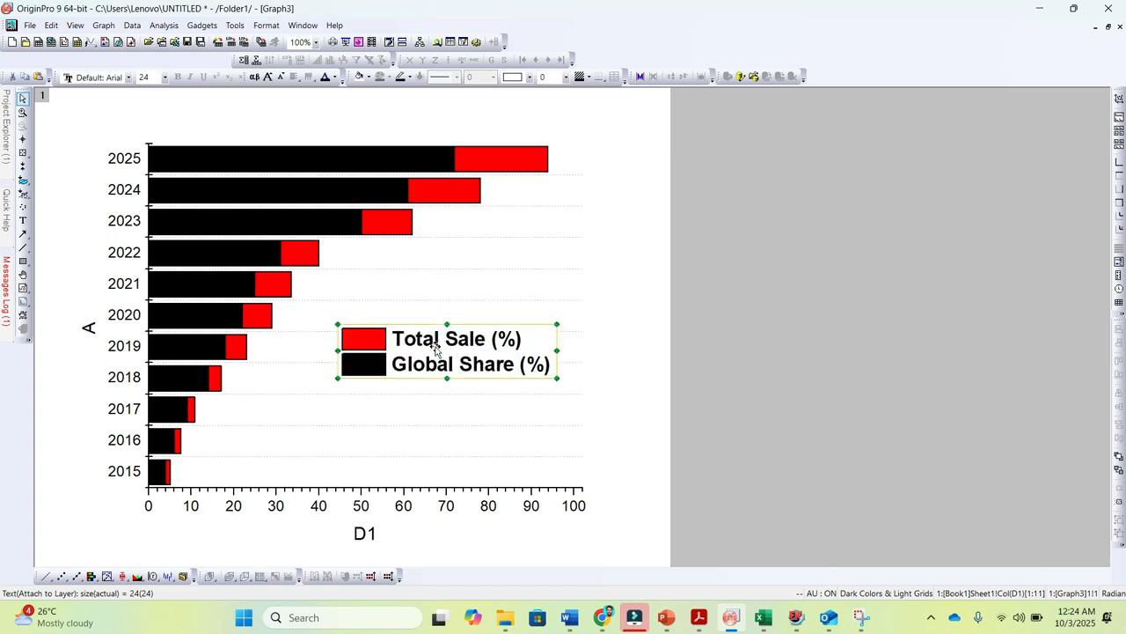
Give the legend a Shadow background and reposition it slightly lower in the plot
right_click(435, 347)
click(472, 511)
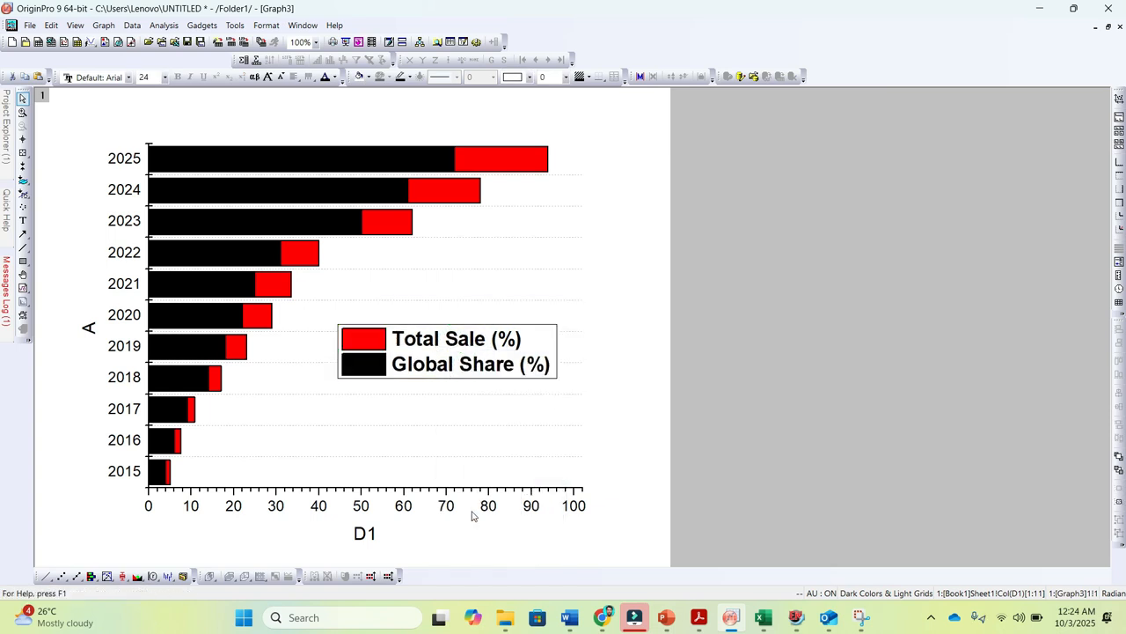
click(508, 190)
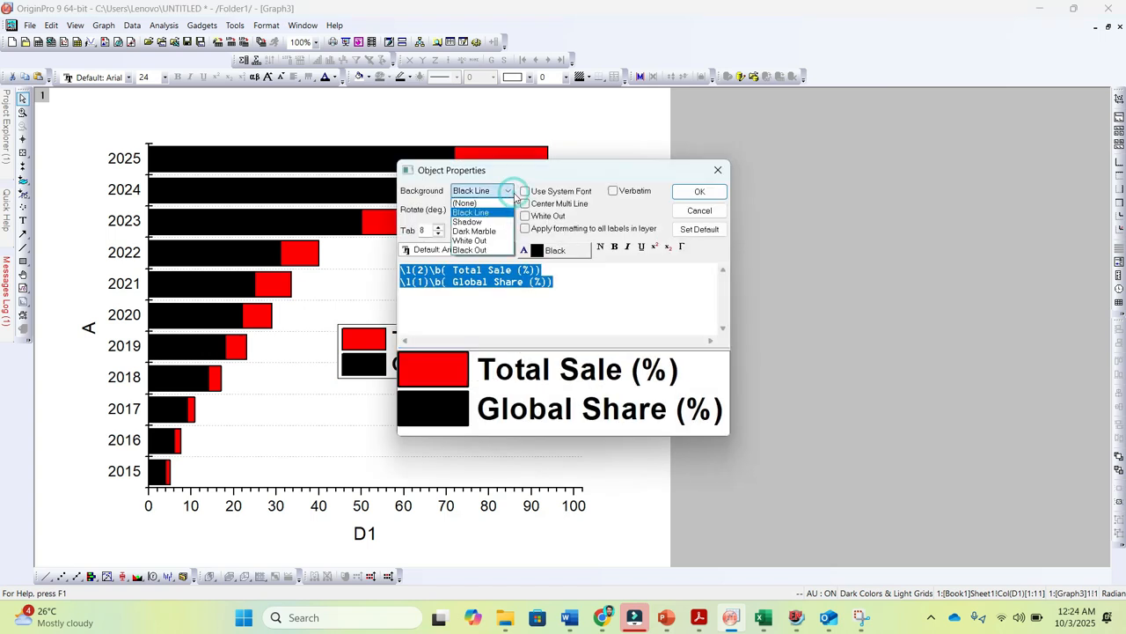
click(467, 222)
click(699, 191)
drag(487, 336, 507, 350)
click(625, 364)
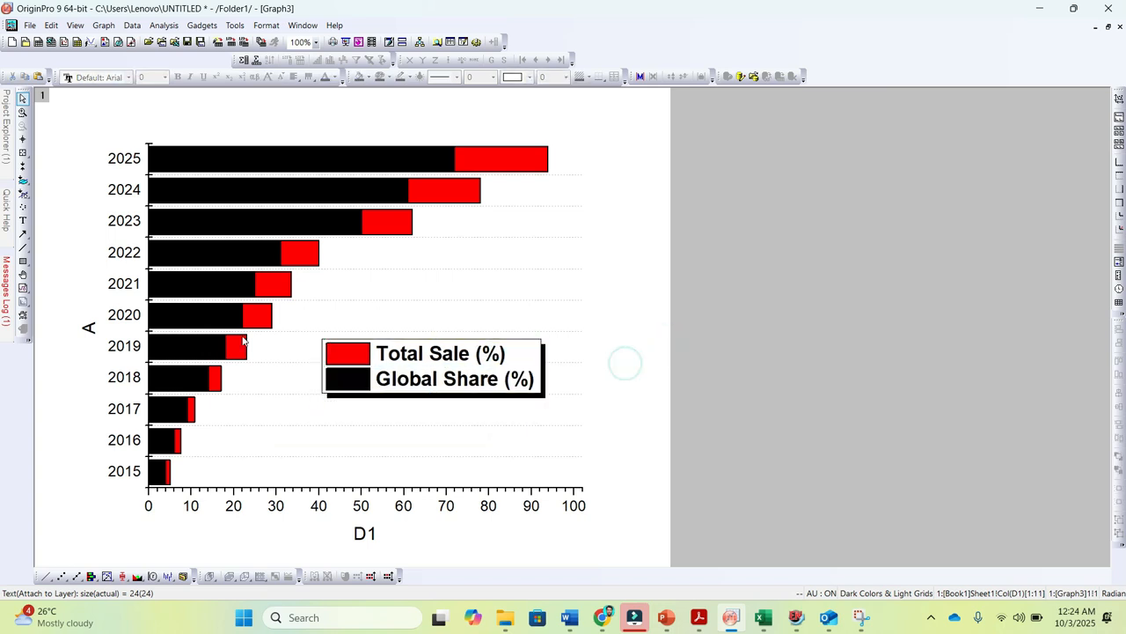
Delete both axis titles, A and D1, and the number labels of the horizontal axis
click(89, 325)
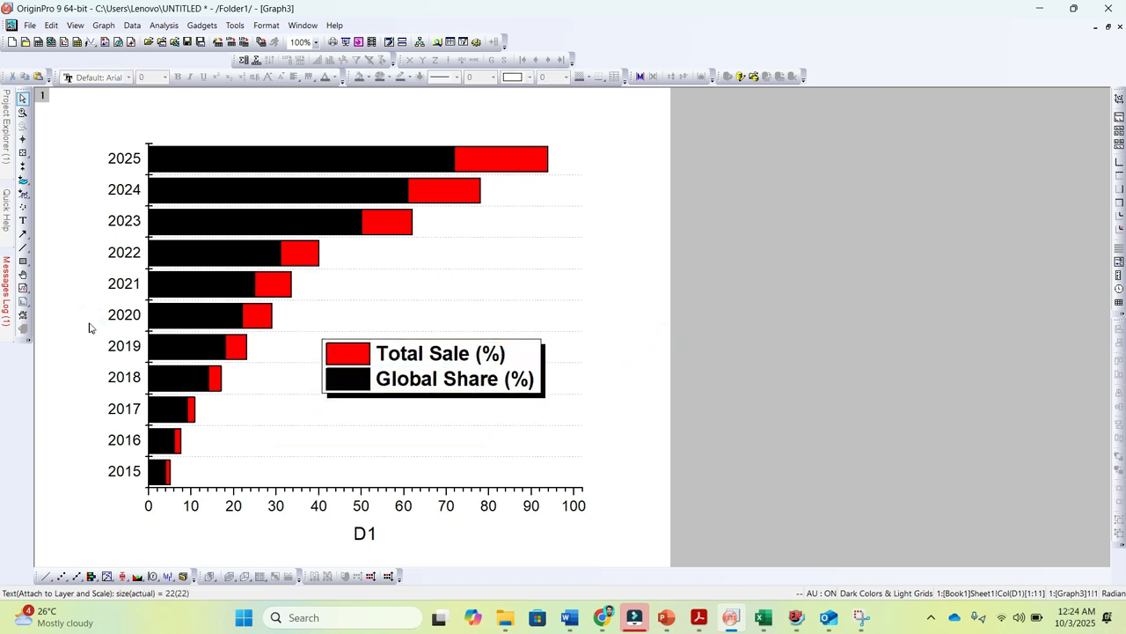
click(327, 514)
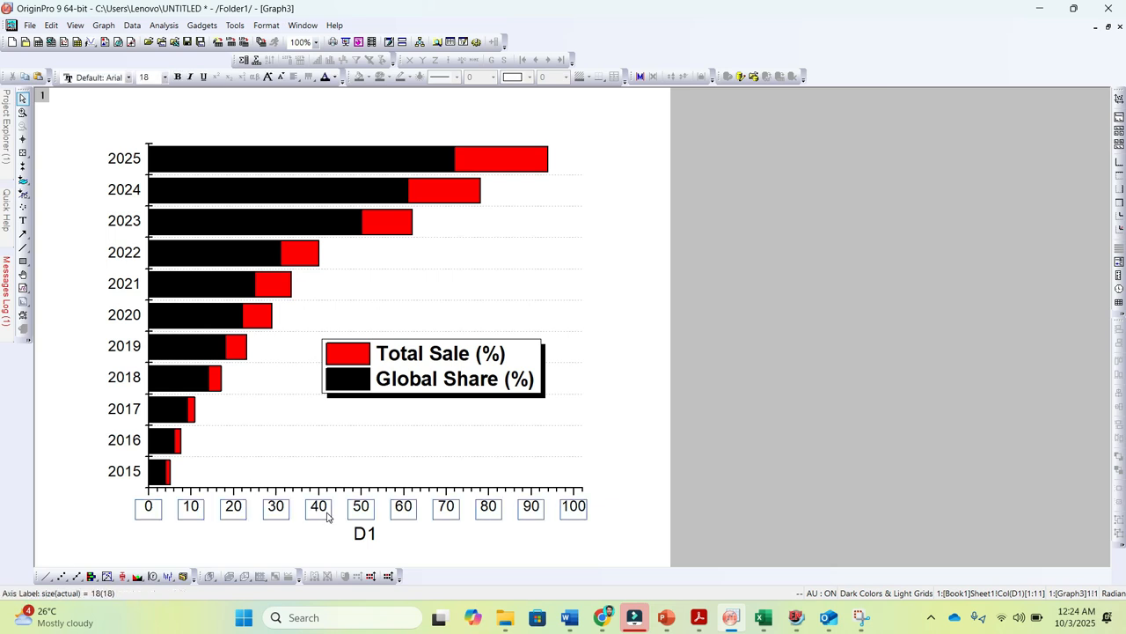
key(Delete)
click(362, 533)
key(Delete)
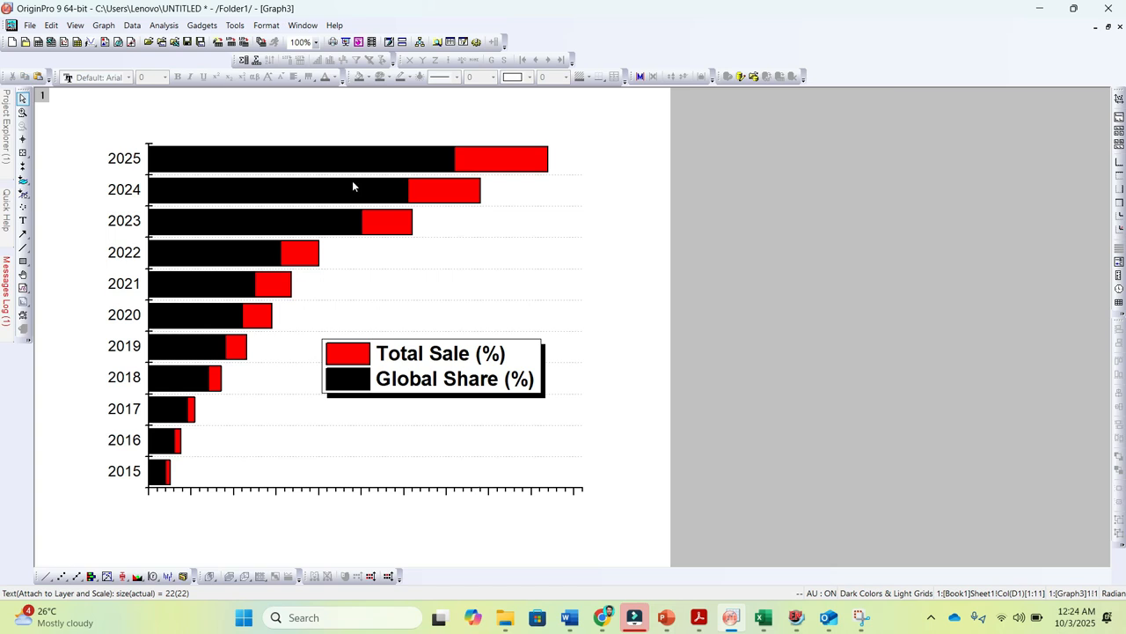
Make the year labels on the vertical axis bold and increase their font size to 22
click(121, 159)
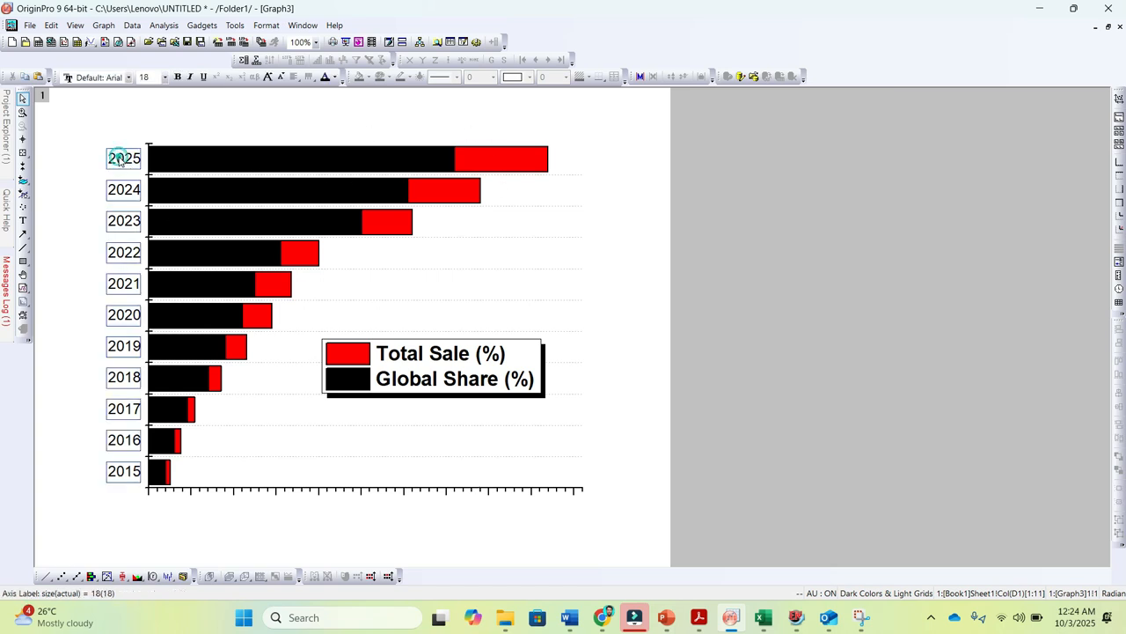
click(177, 76)
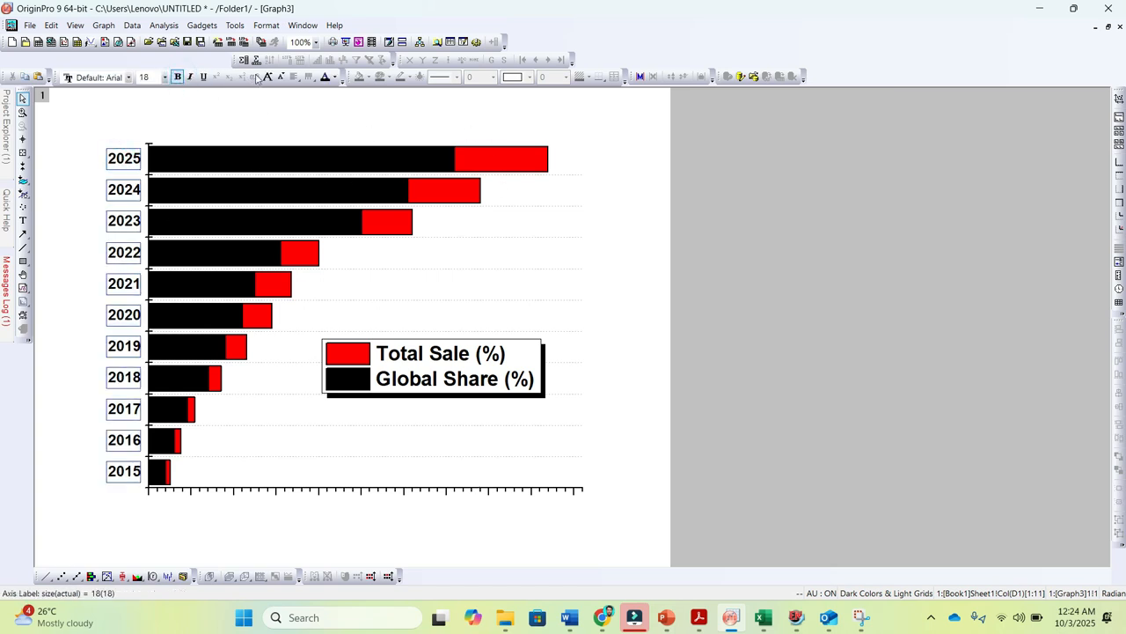
click(267, 77)
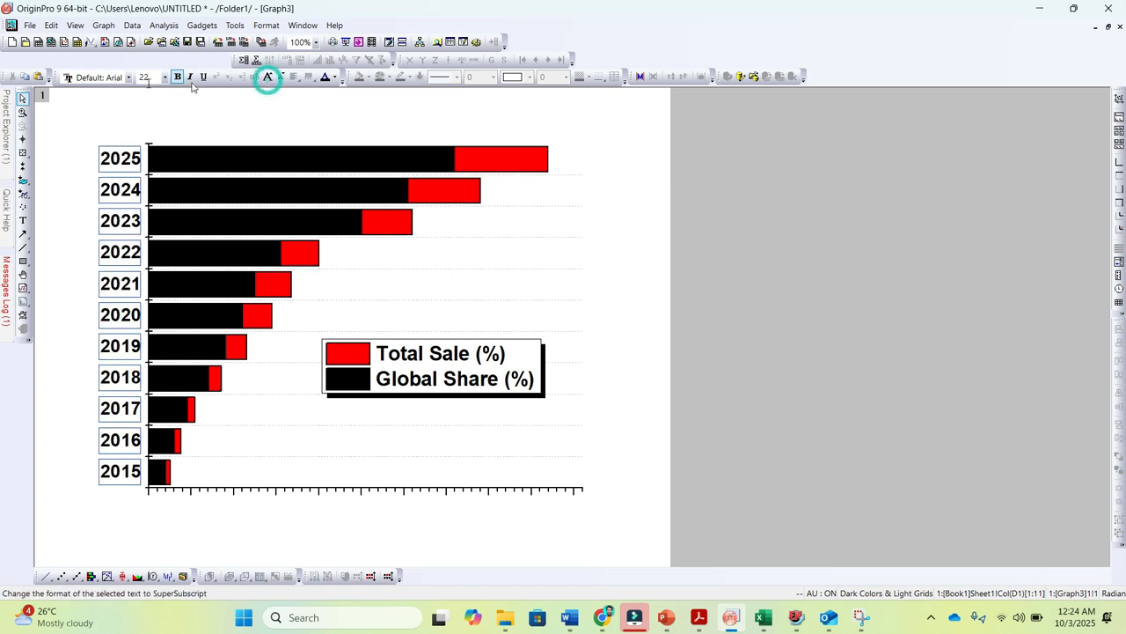
click(122, 77)
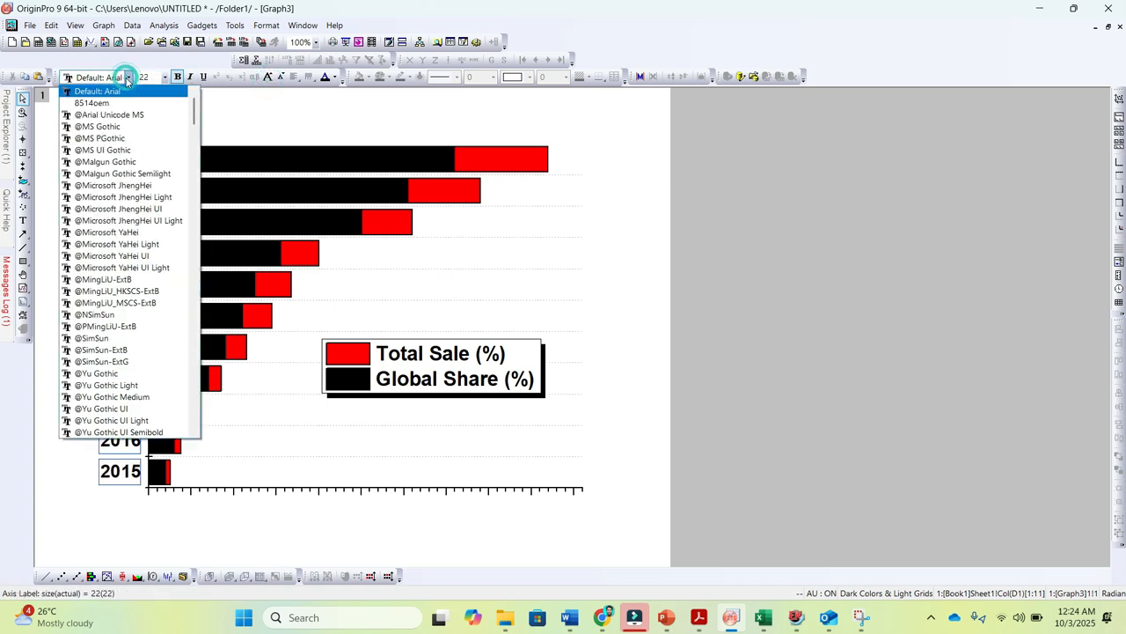
click(704, 273)
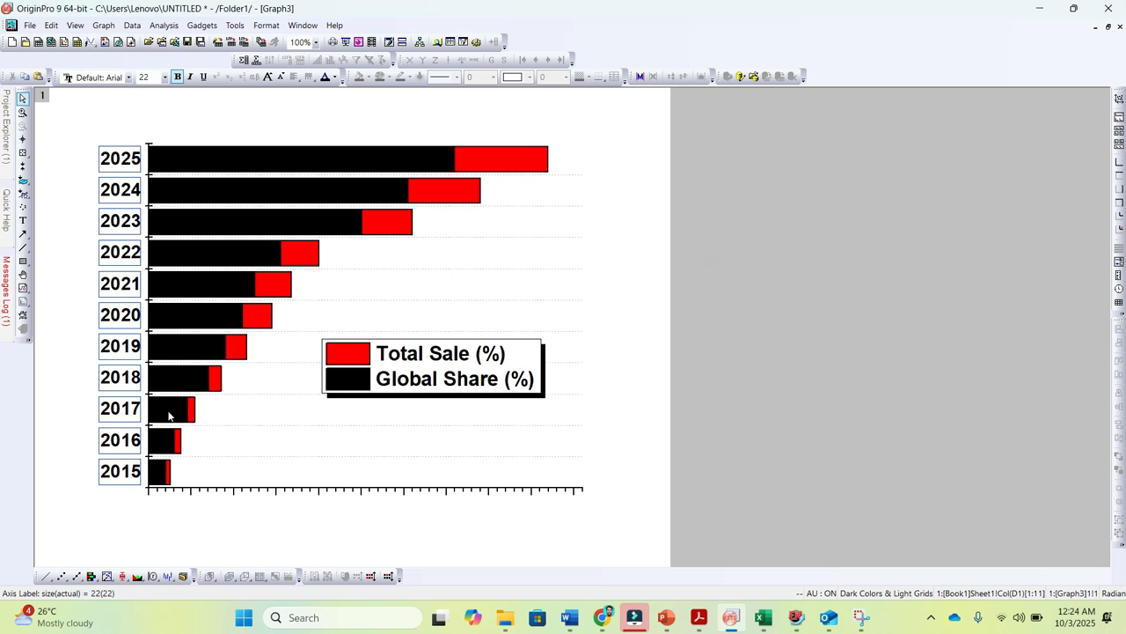
click(784, 340)
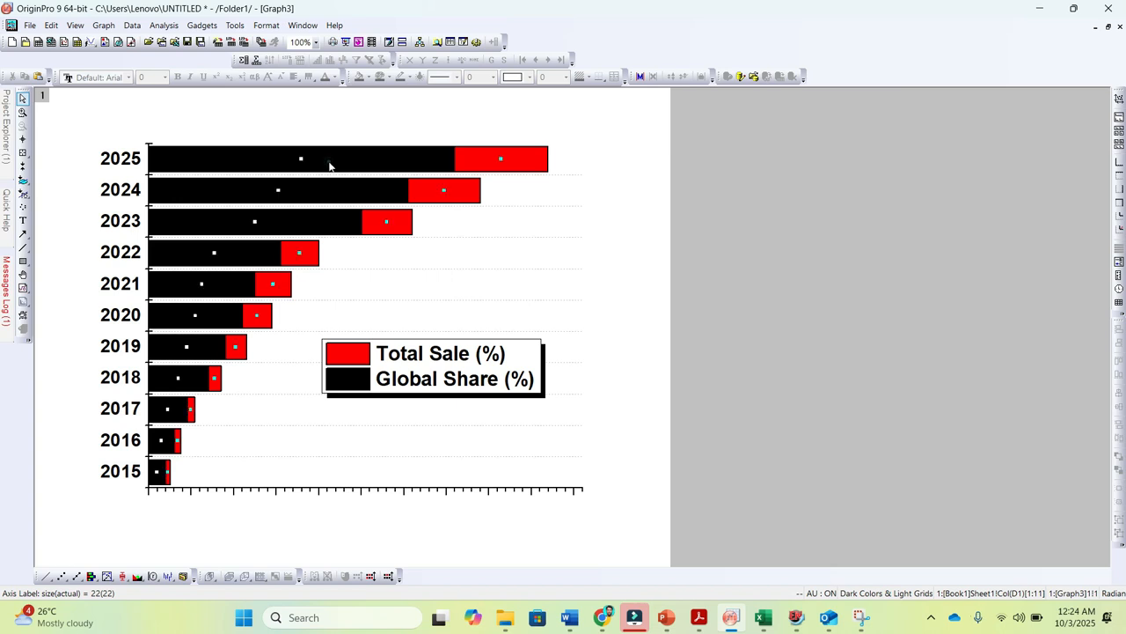
Set the edit mode of the stacked bar plot group to Independent in Plot Details and apply it
click(329, 166)
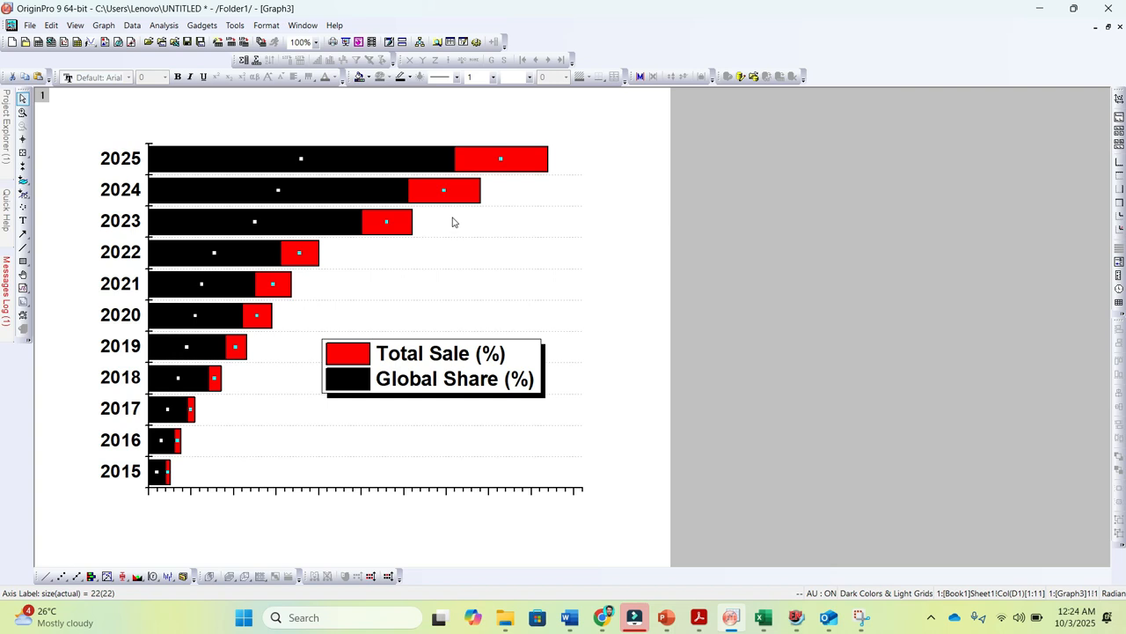
click(608, 247)
double_click(364, 163)
drag(545, 185, 791, 129)
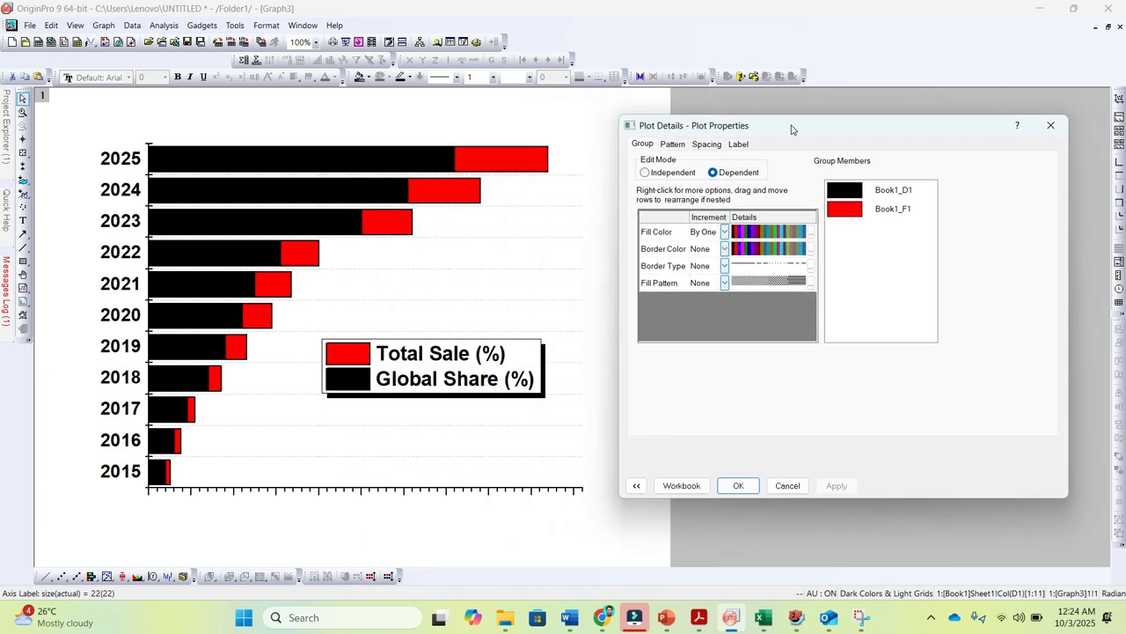
click(648, 173)
click(837, 484)
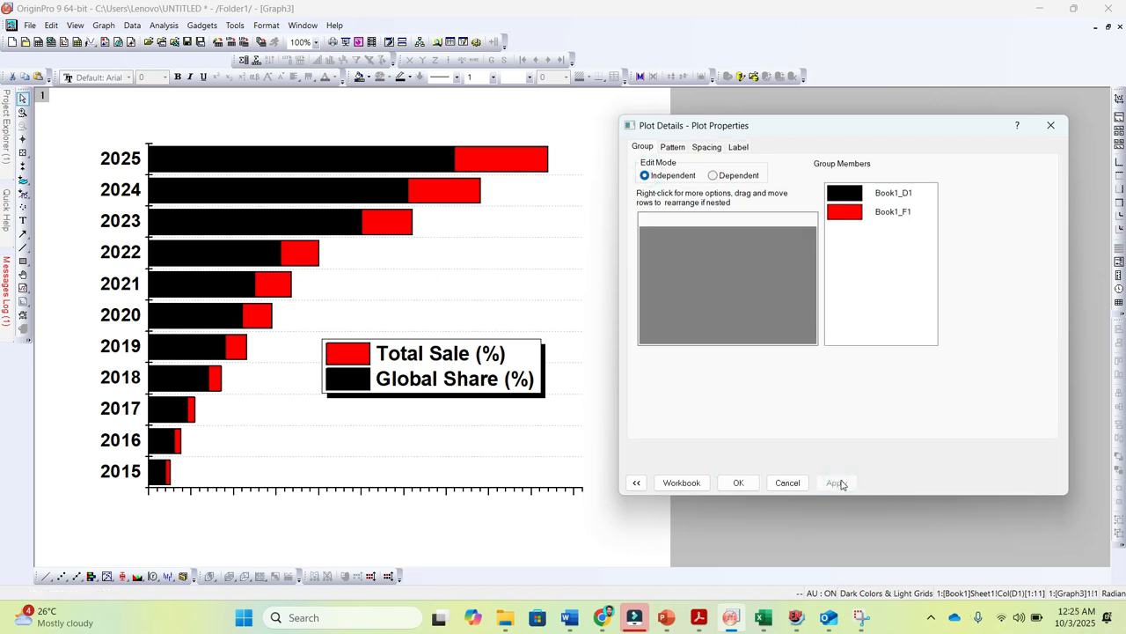
Set the border width of the Global Share (%) bars to 0 and apply it
click(738, 482)
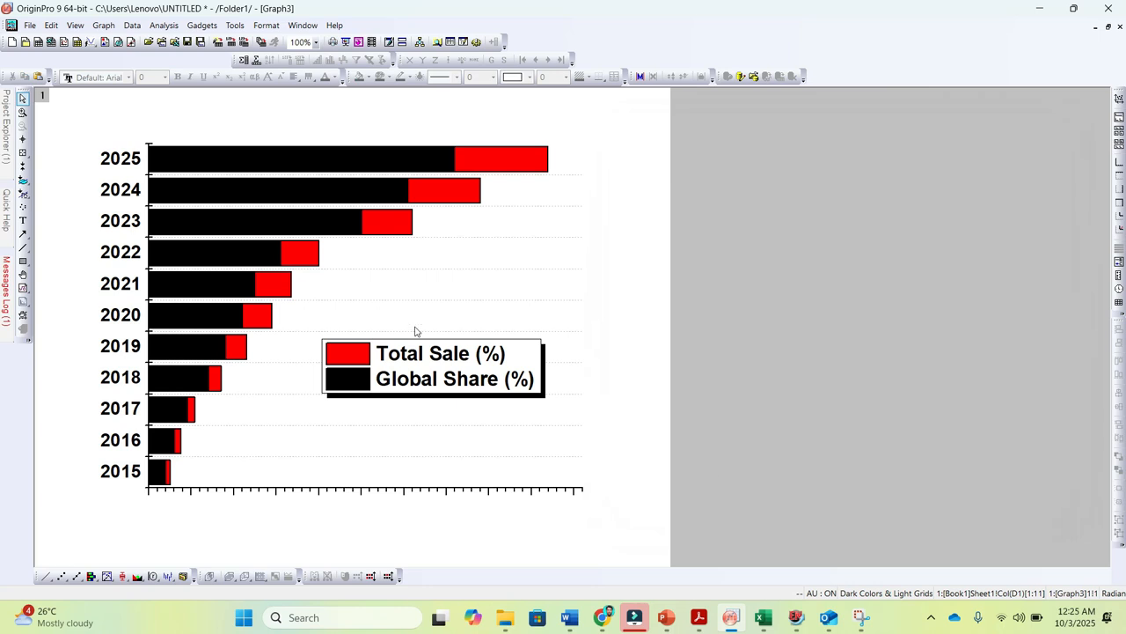
click(261, 160)
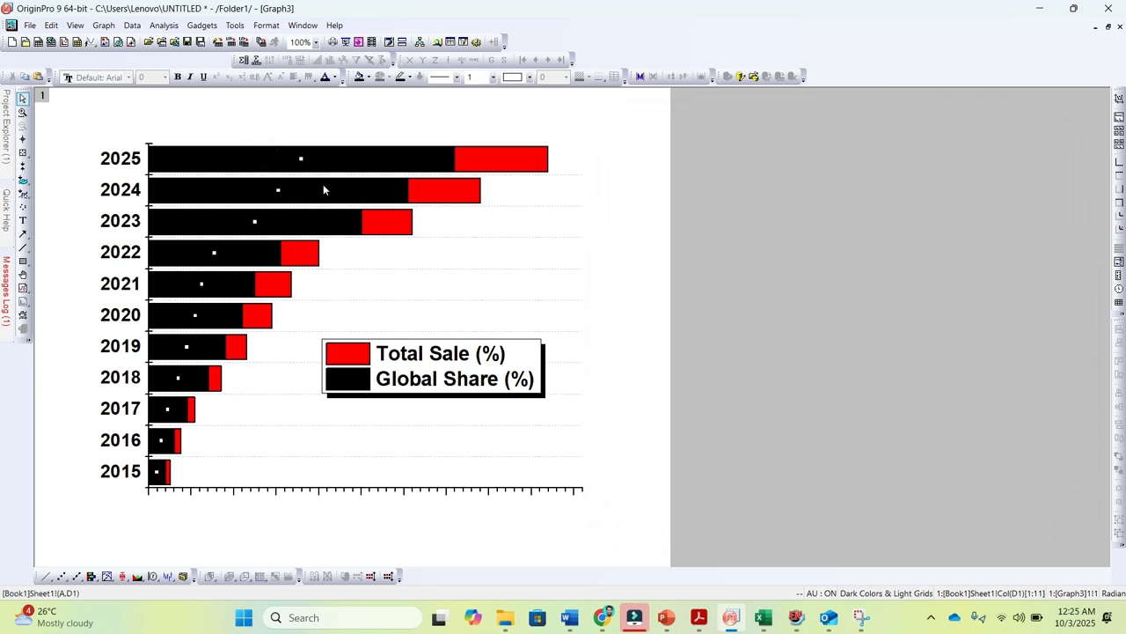
click(501, 161)
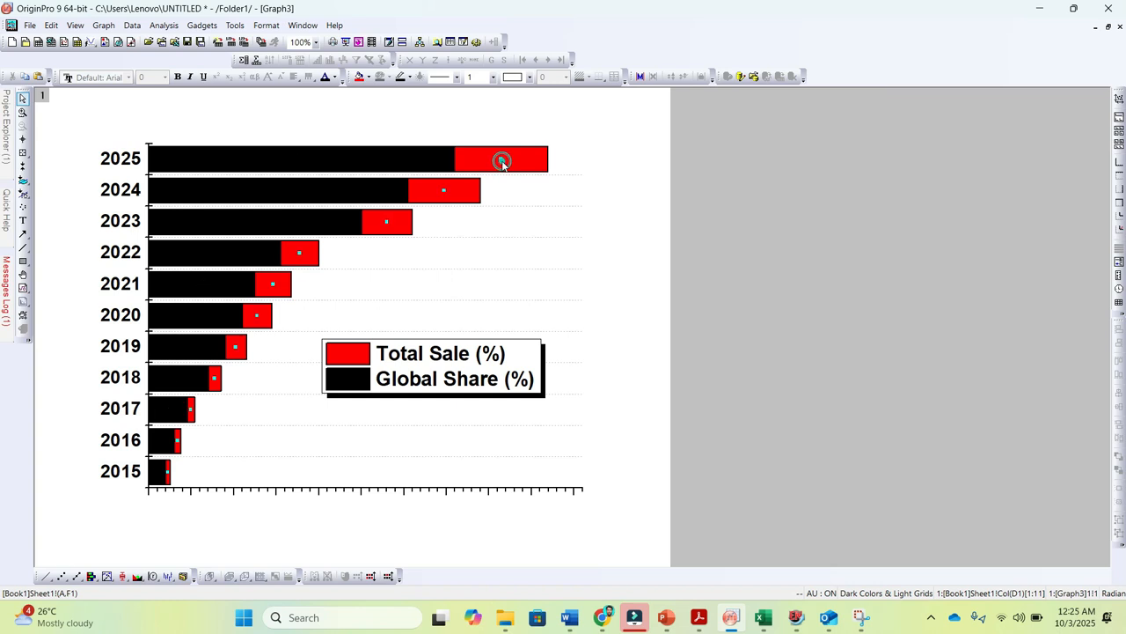
click(760, 270)
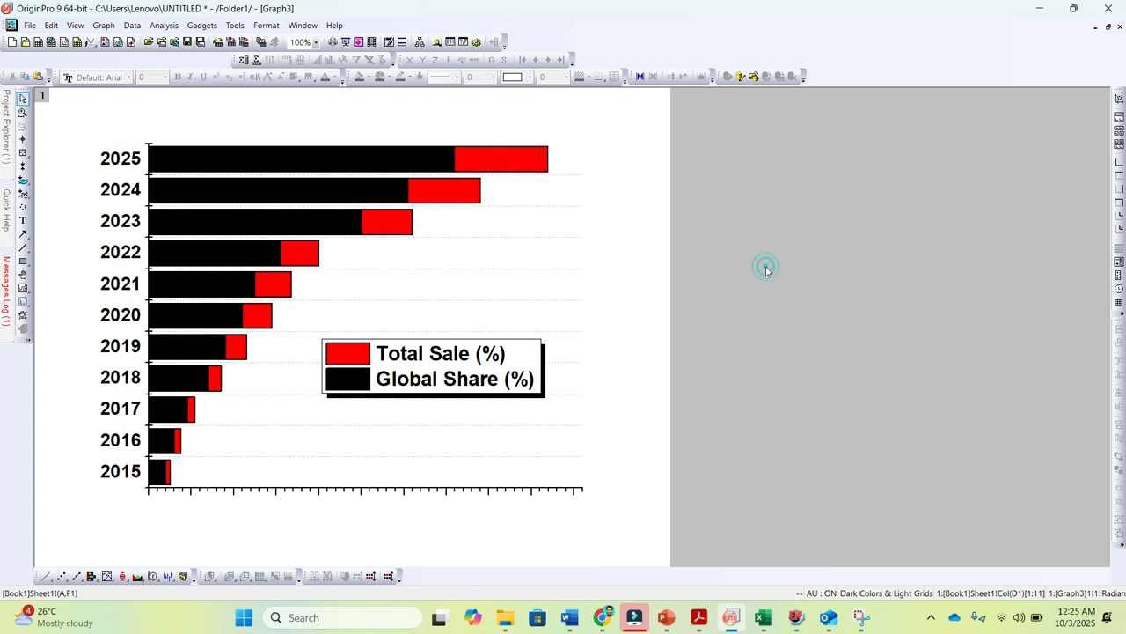
double_click(368, 160)
drag(596, 183, 818, 80)
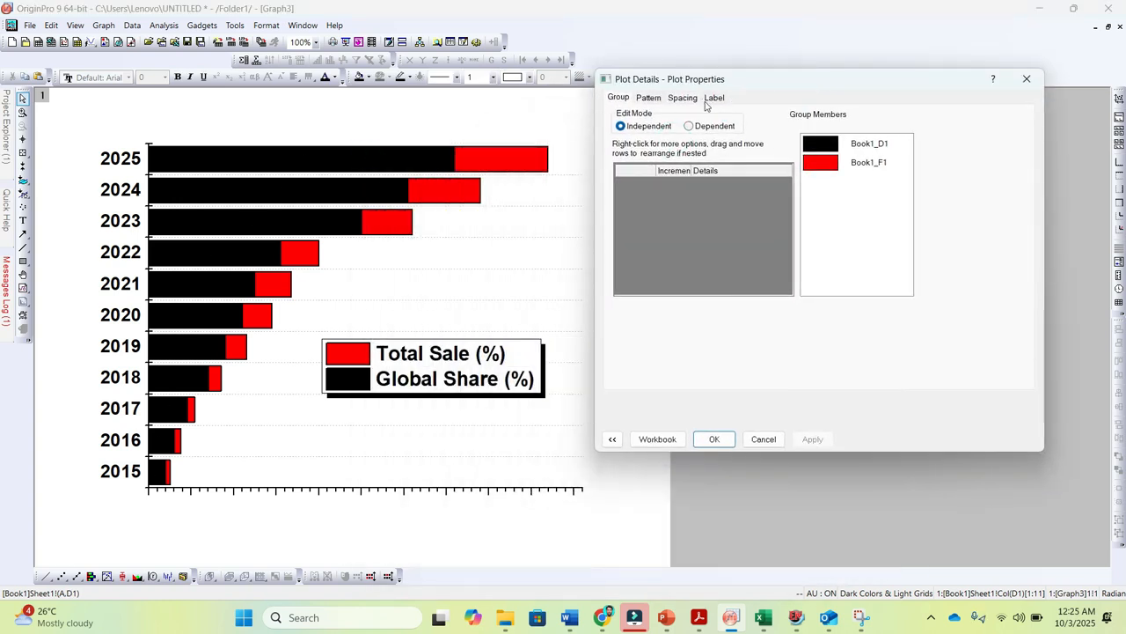
click(649, 98)
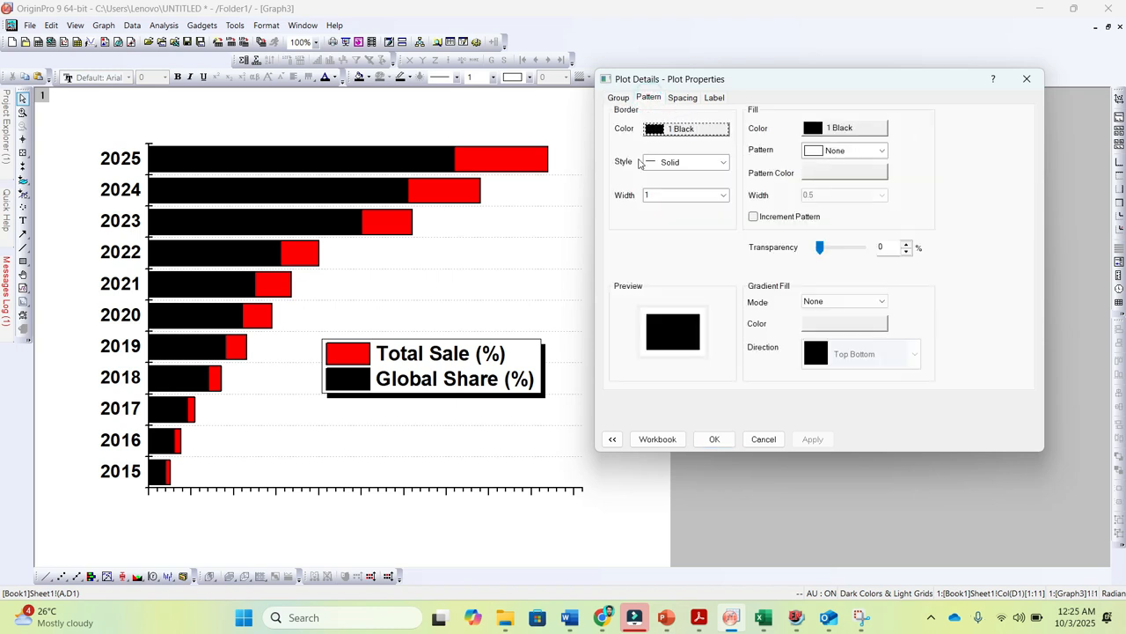
click(652, 194)
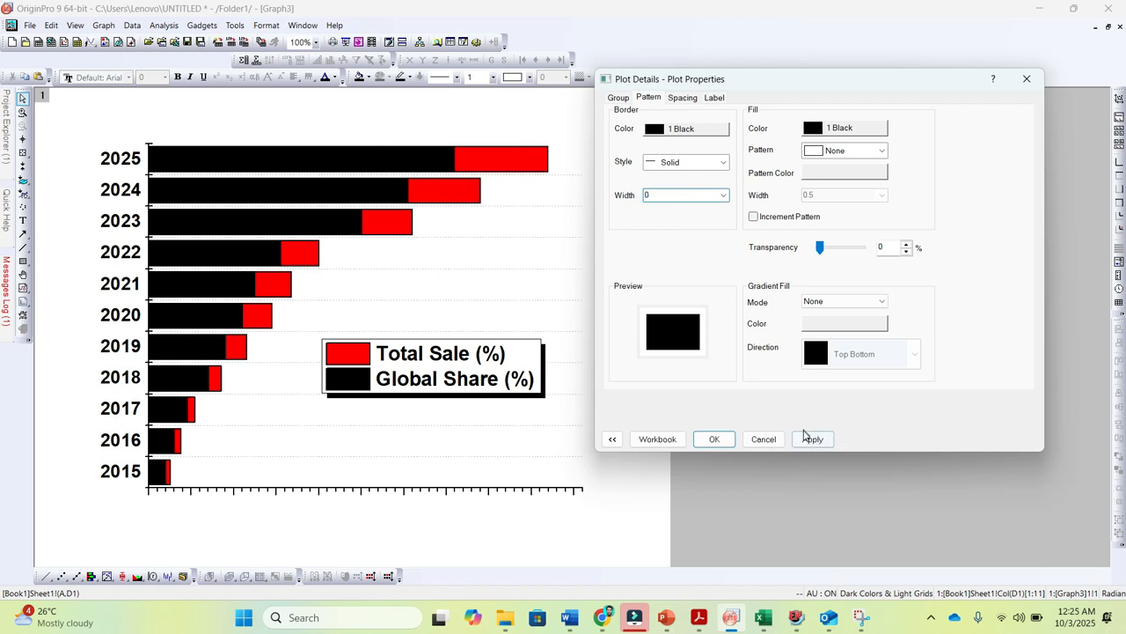
click(810, 438)
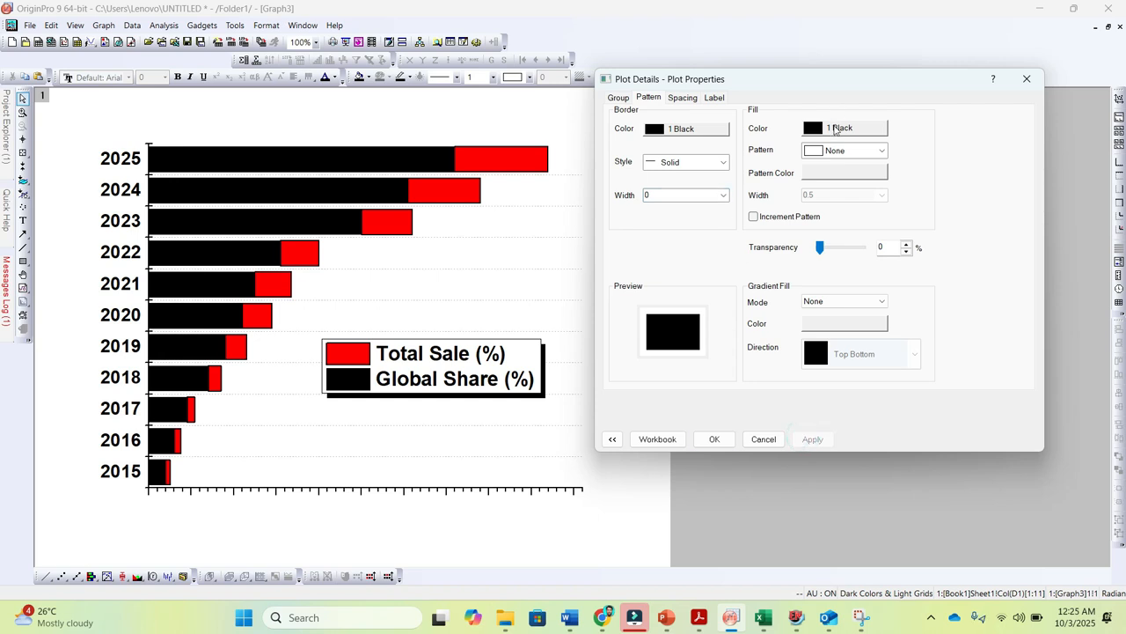
Fill the Global Share (%) bars with Red at 38% transparency and apply it
click(836, 129)
mouse_move(867, 156)
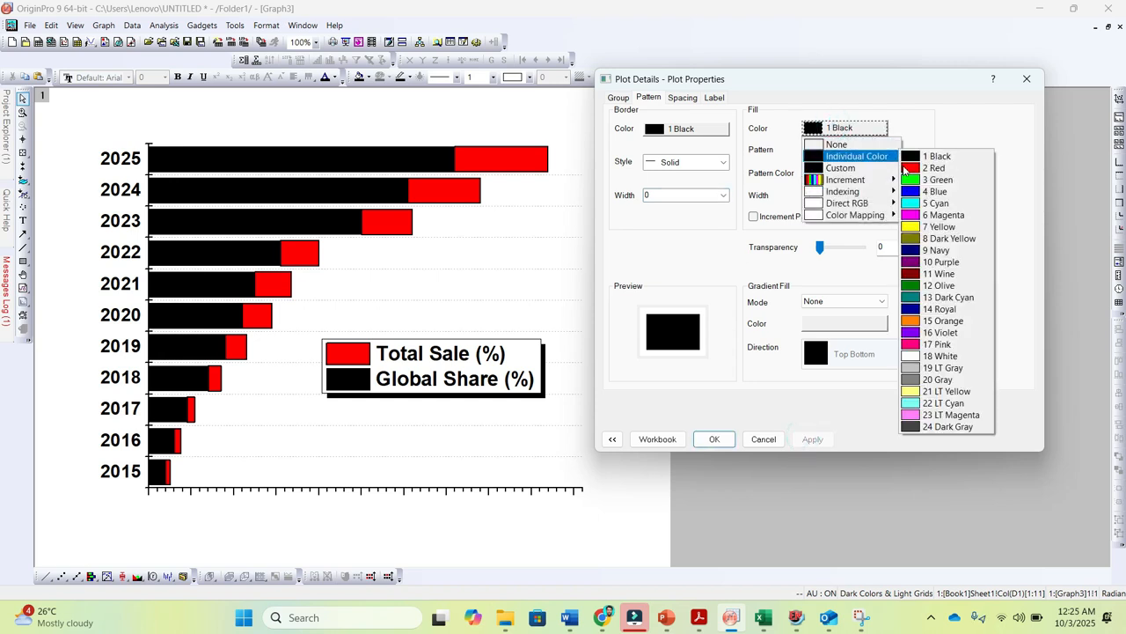
click(905, 168)
drag(821, 250, 840, 253)
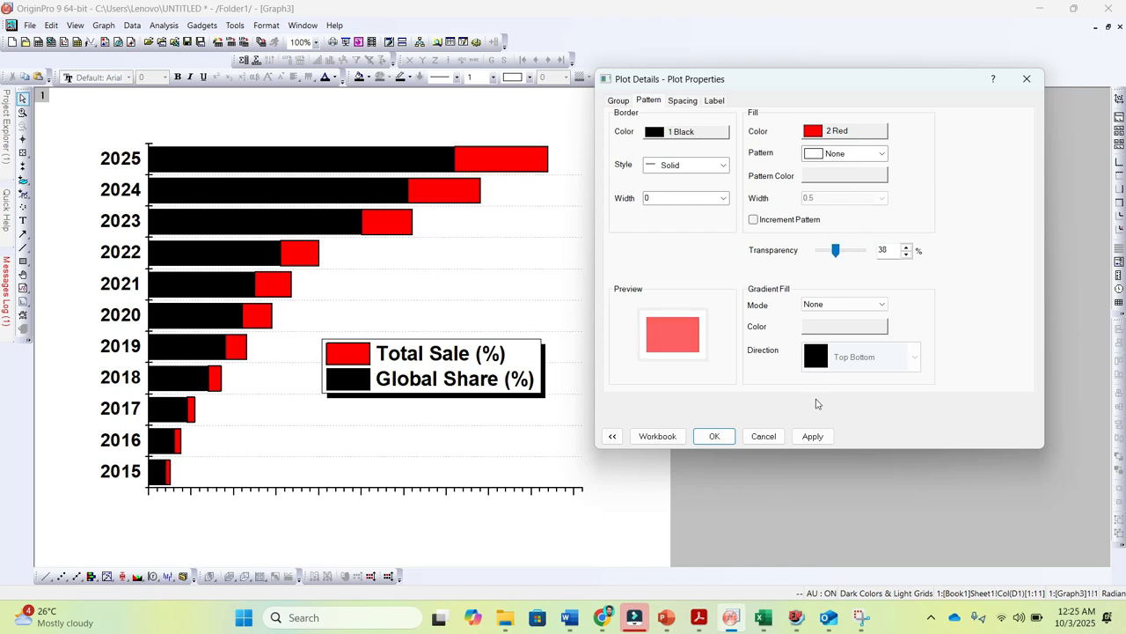
click(811, 438)
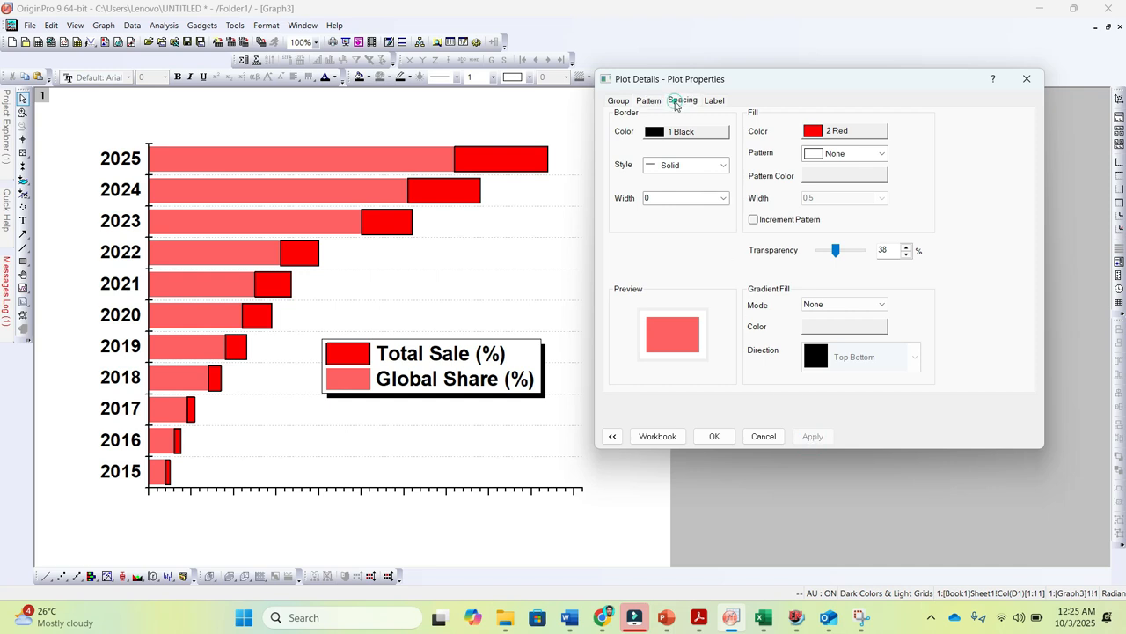
Try a 30% gap between the bars, and set the gap back to 20%
click(682, 100)
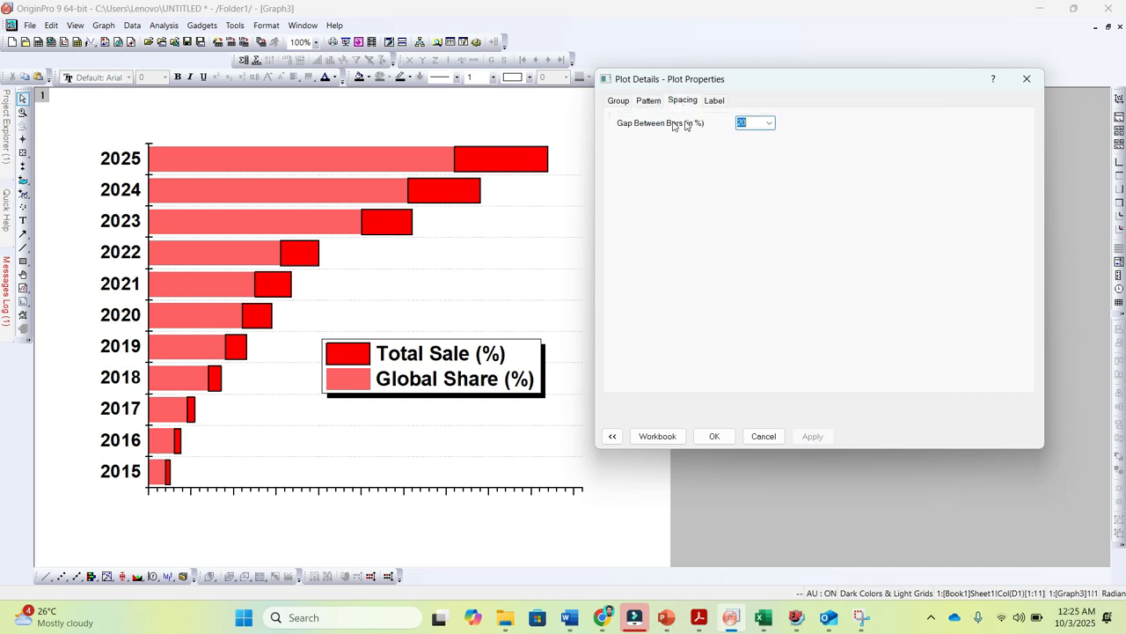
click(769, 123)
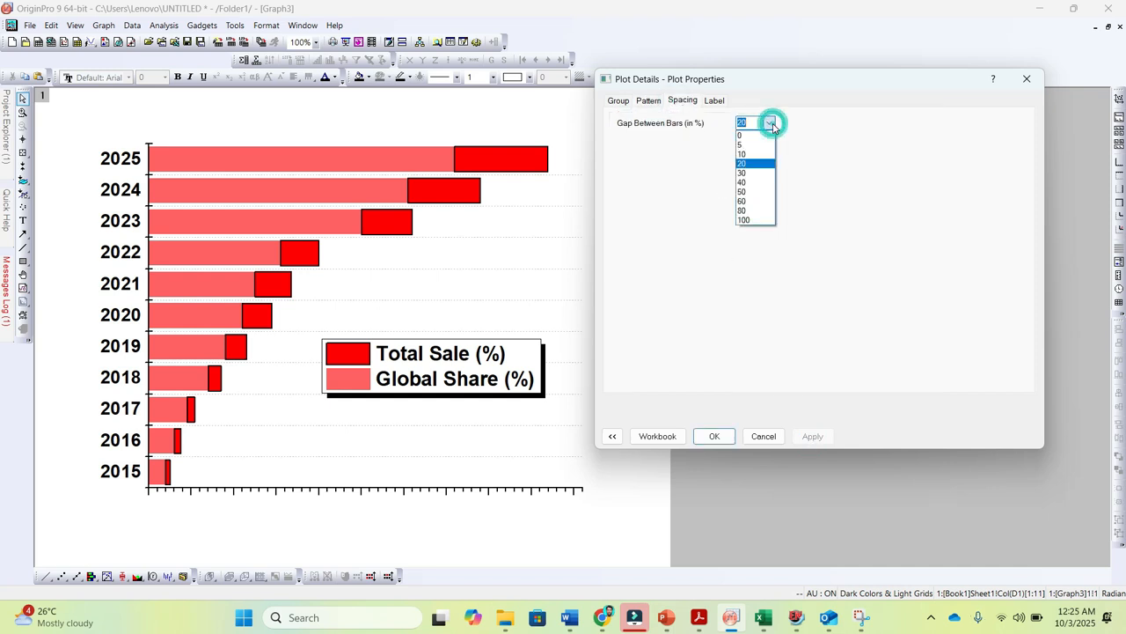
click(753, 169)
click(814, 436)
click(769, 123)
click(748, 159)
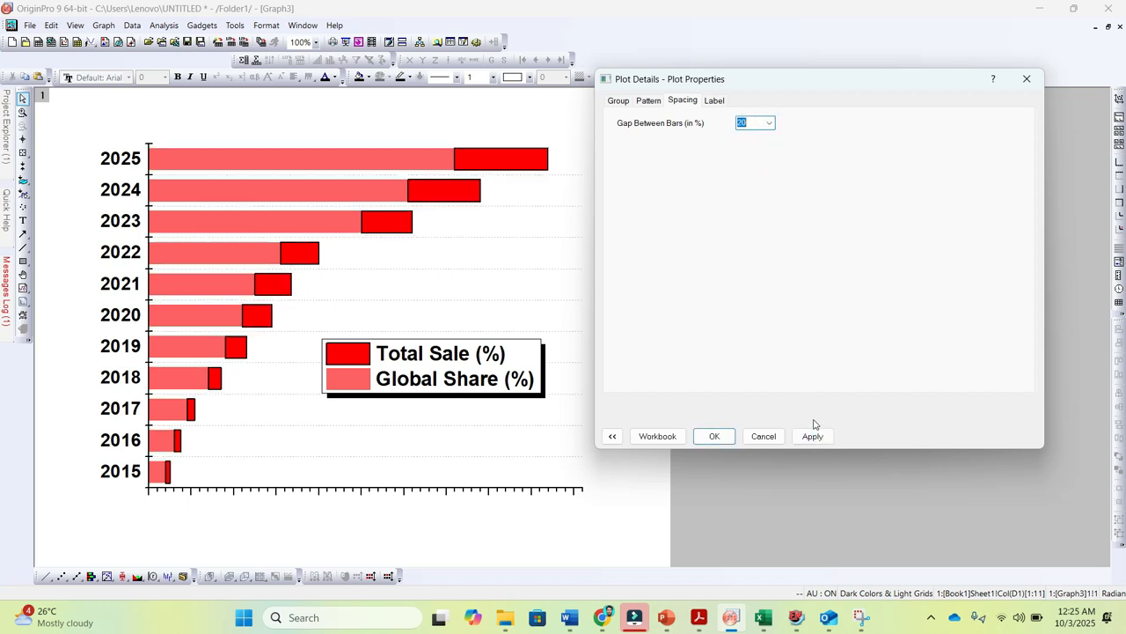
click(813, 435)
Enable bold value labels on the Global Share (%) bars and apply them
click(717, 101)
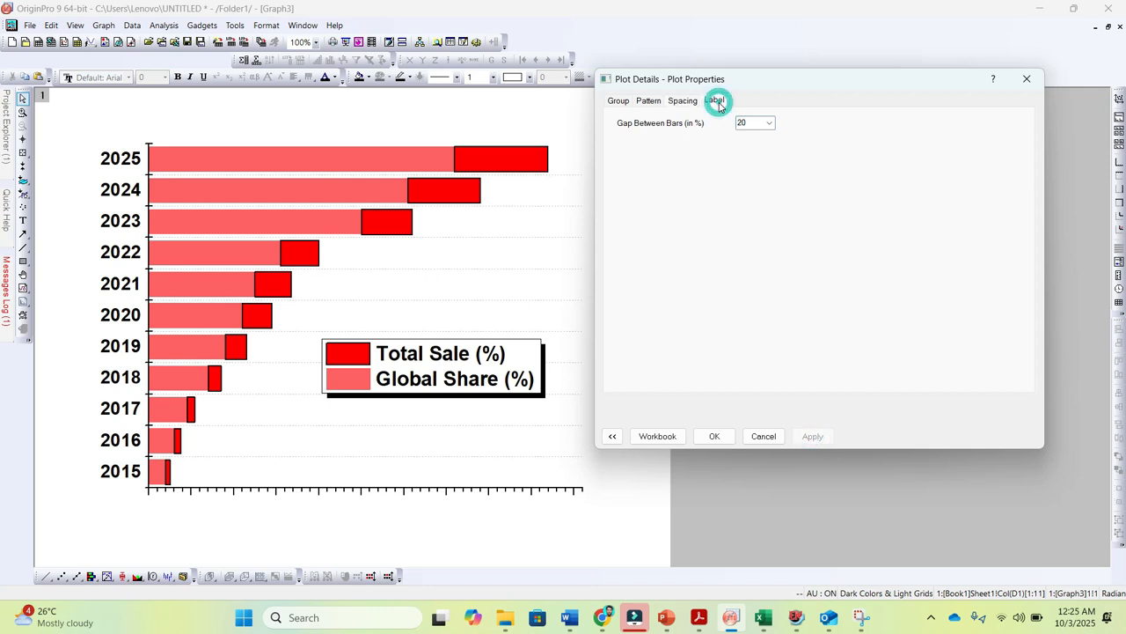
click(619, 118)
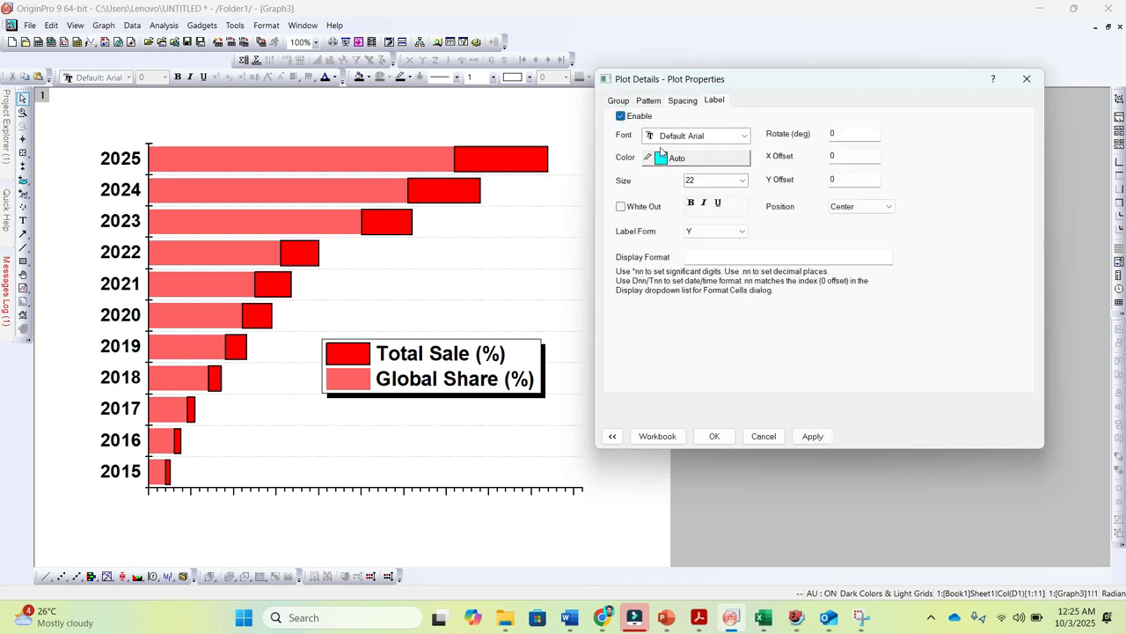
click(808, 433)
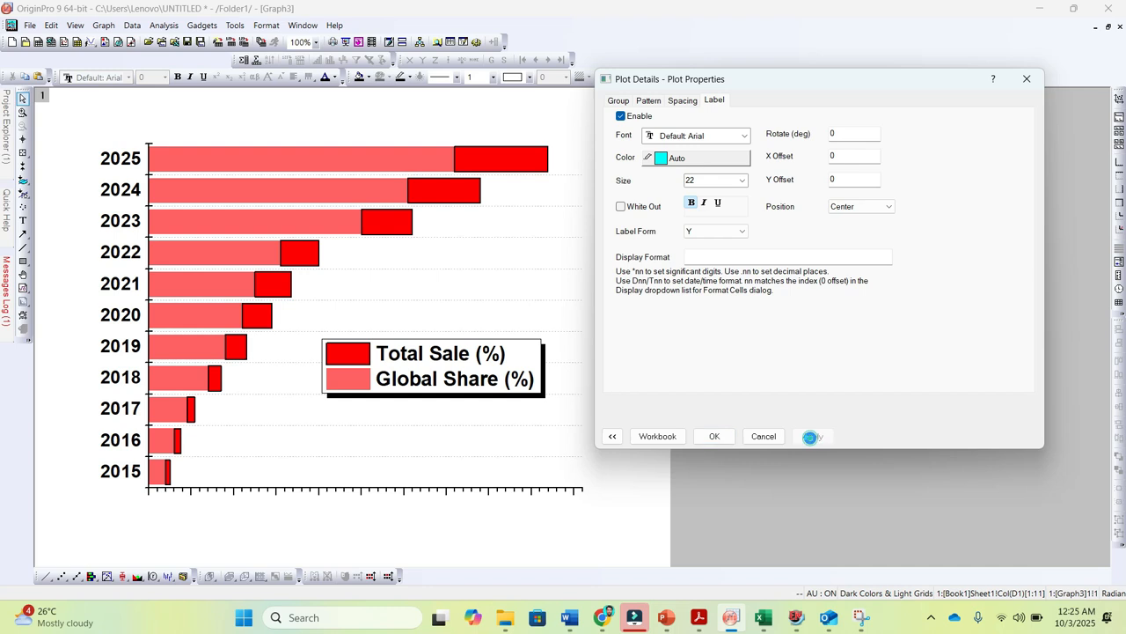
Try the Inside End and Inside Base positions for the Global Share (%) labels, and return them to Center
click(889, 207)
click(850, 229)
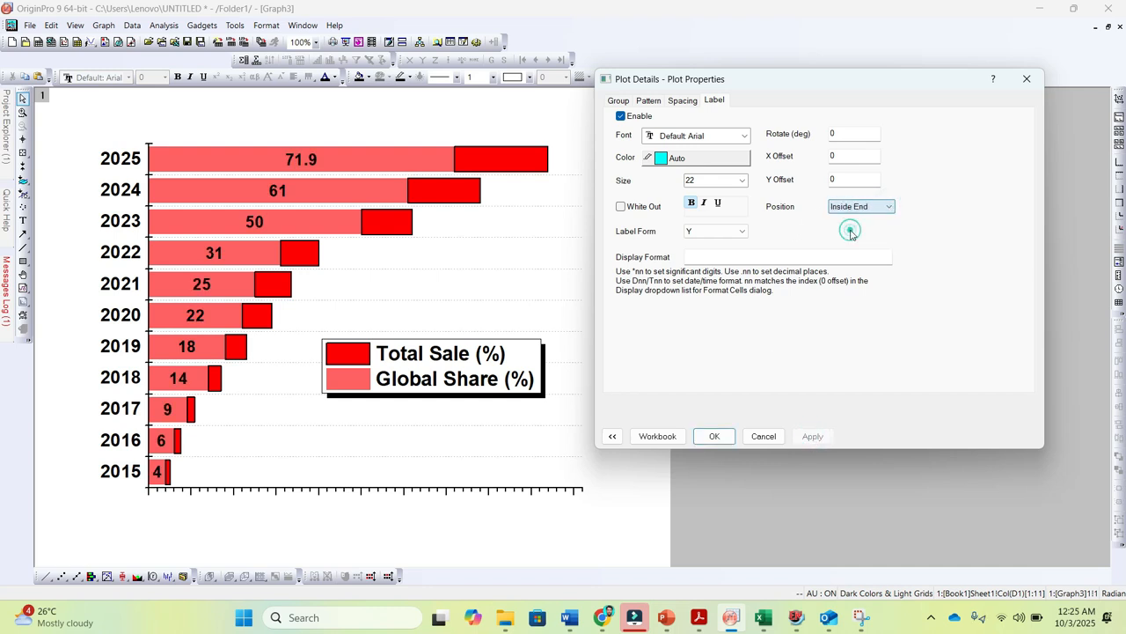
click(813, 436)
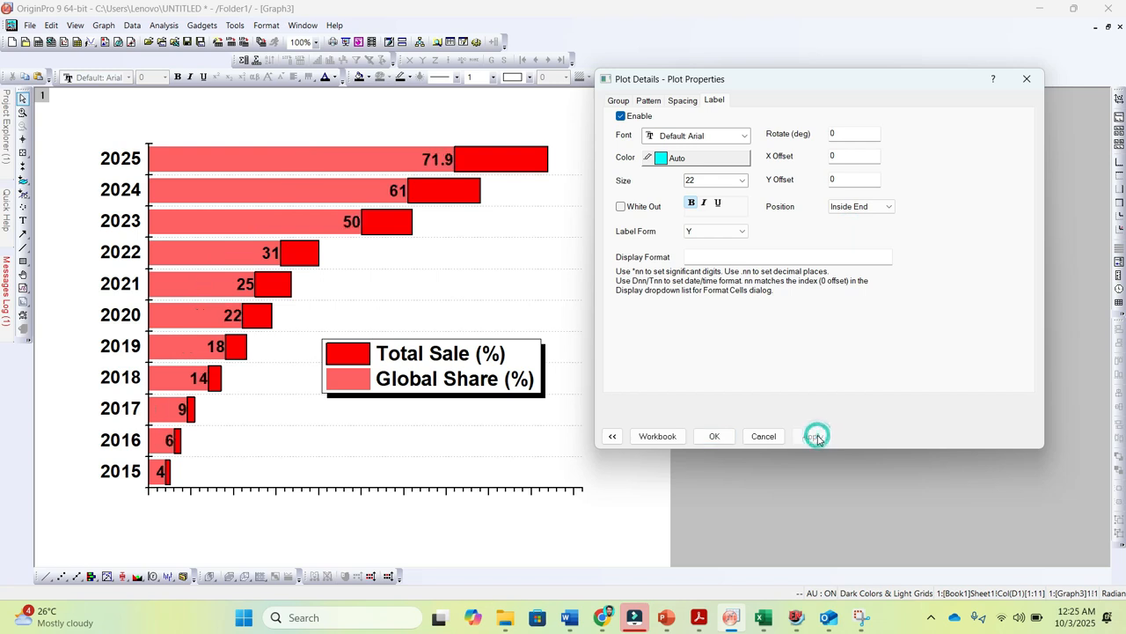
click(887, 207)
click(845, 238)
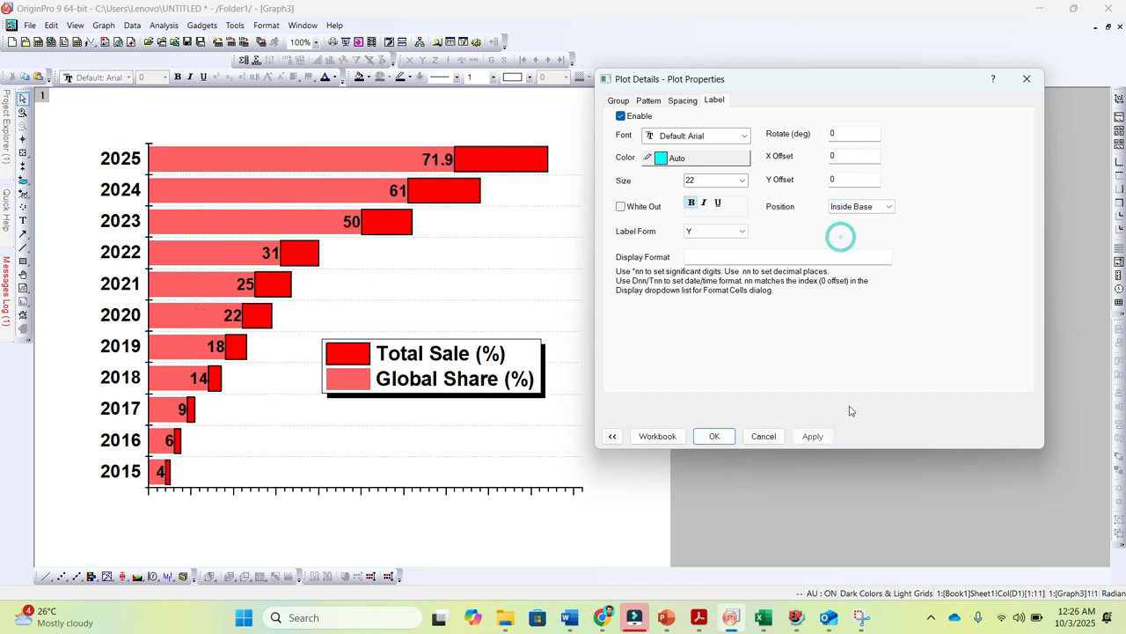
click(813, 436)
click(887, 207)
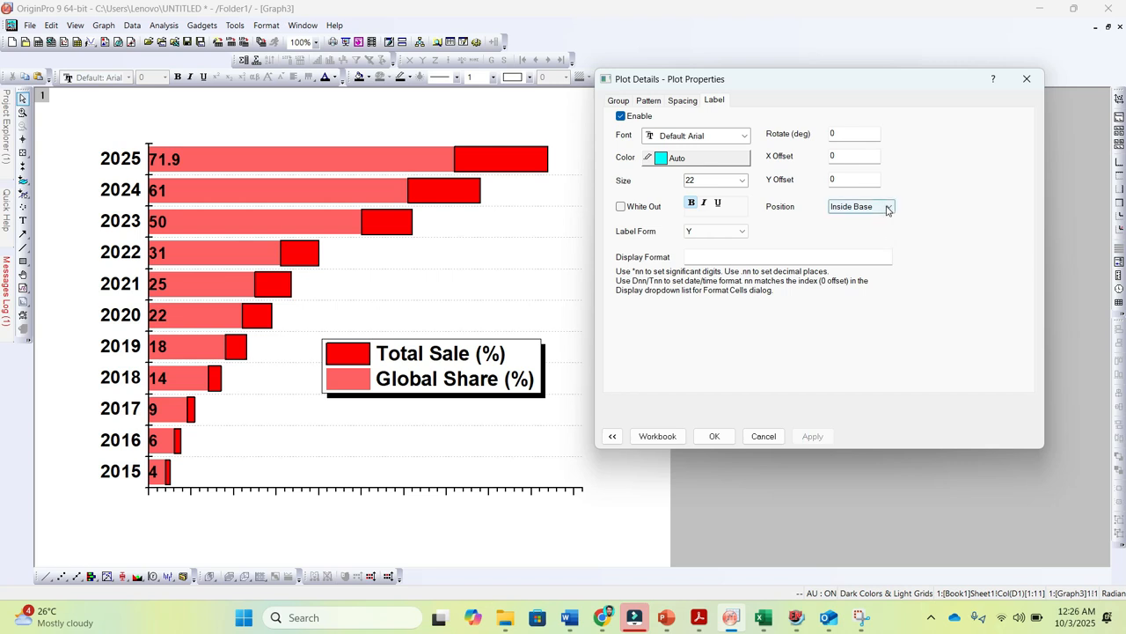
click(854, 218)
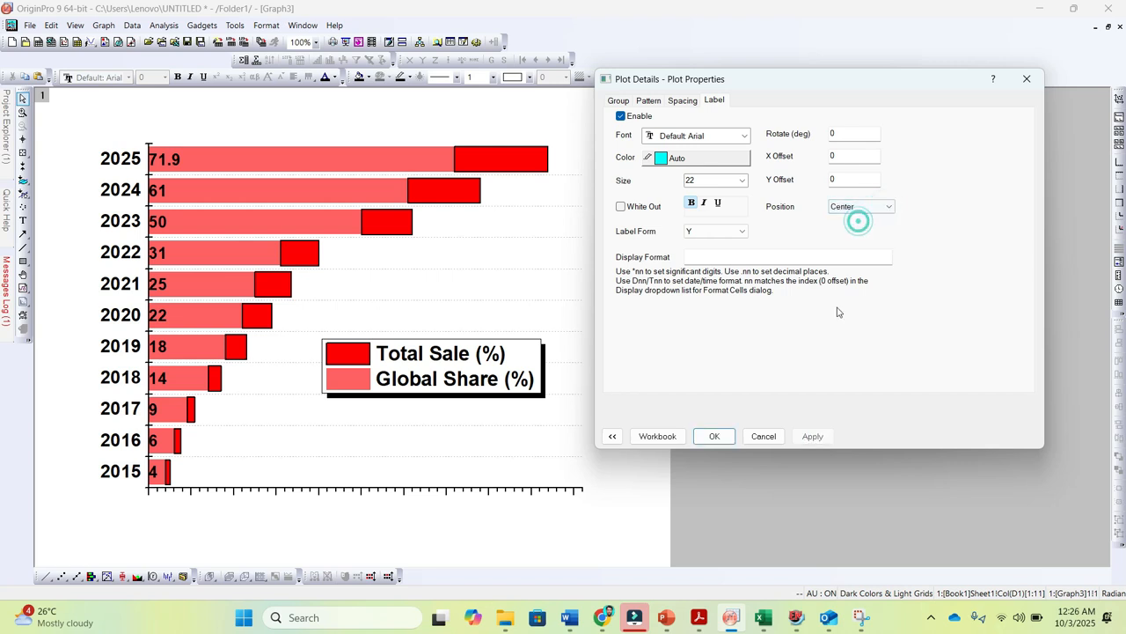
click(813, 436)
click(714, 435)
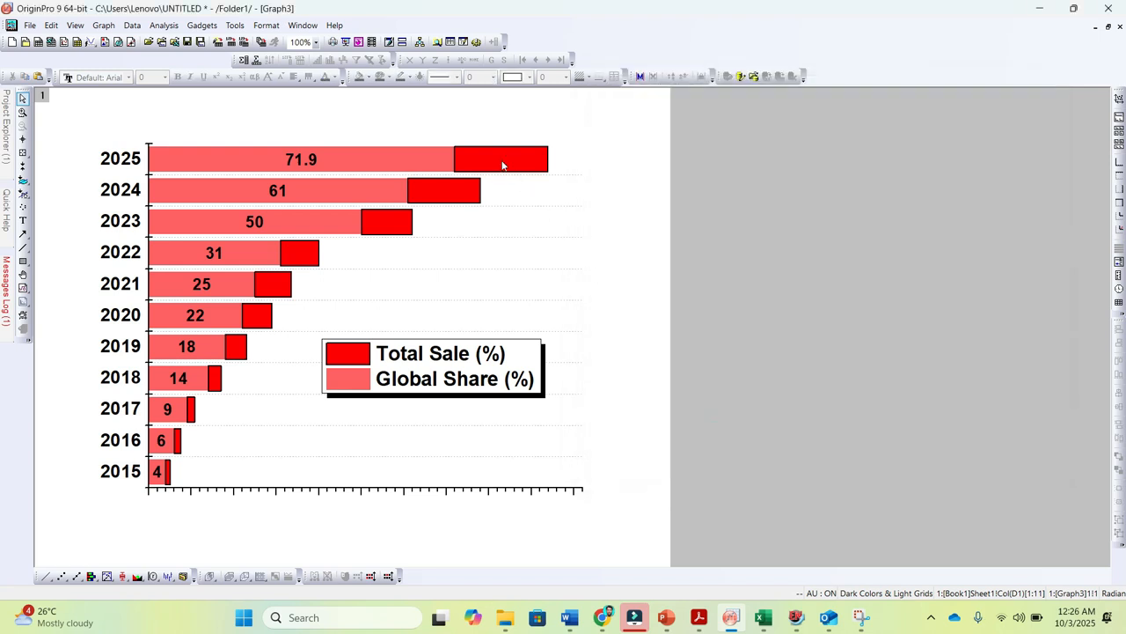
Set the border width of the Total Sale (%) bars to 0 and apply it
click(503, 164)
click(704, 217)
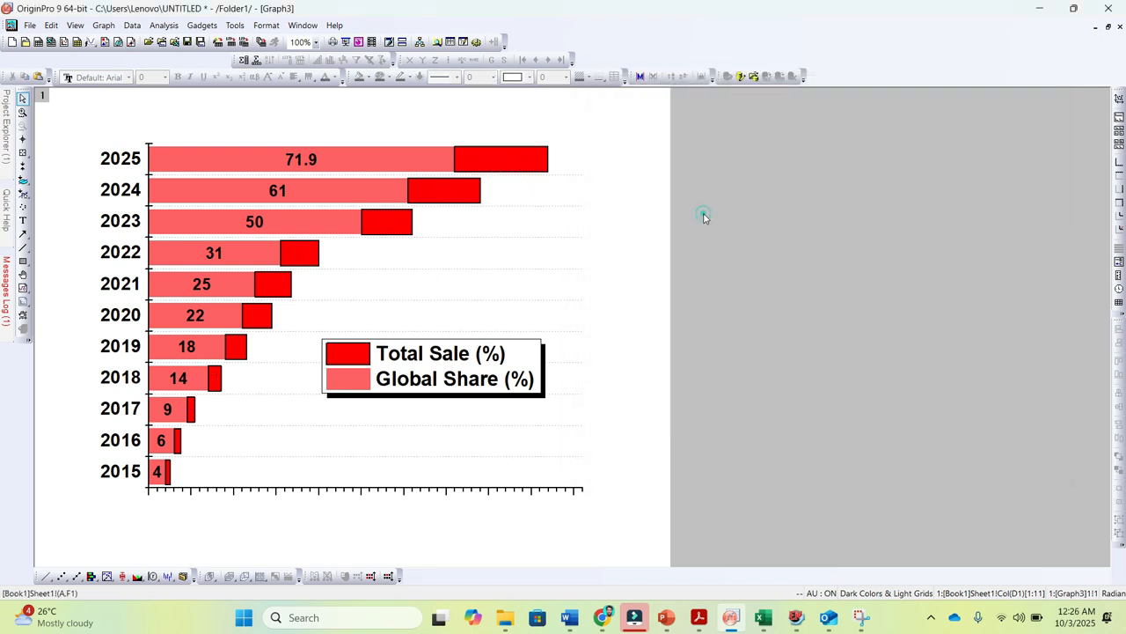
click(498, 158)
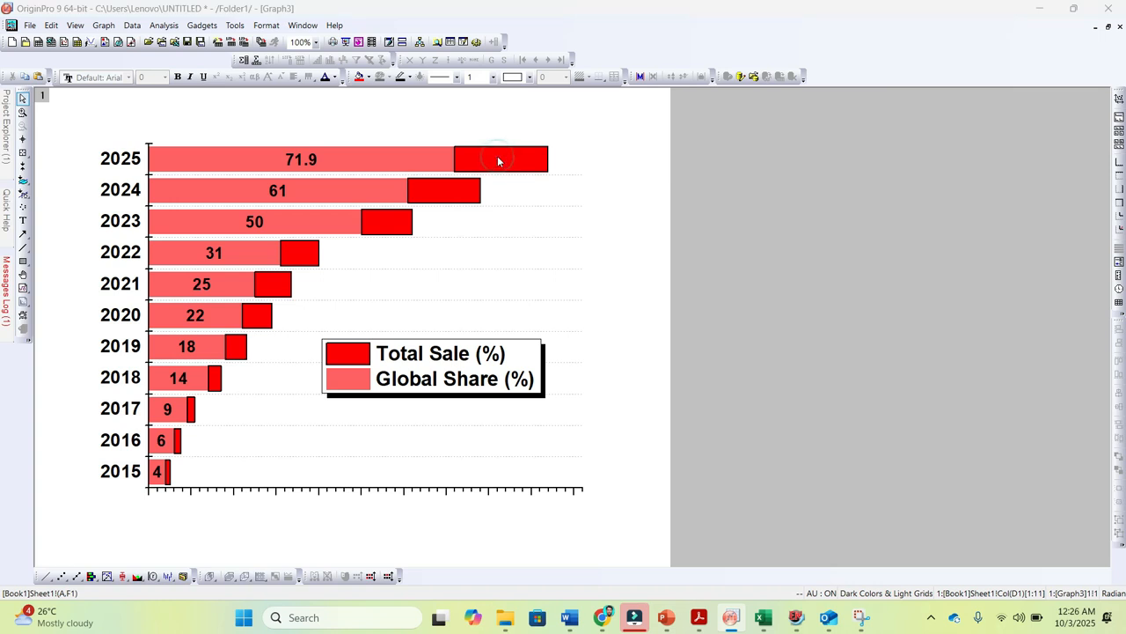
double_click(498, 160)
drag(523, 183, 689, 82)
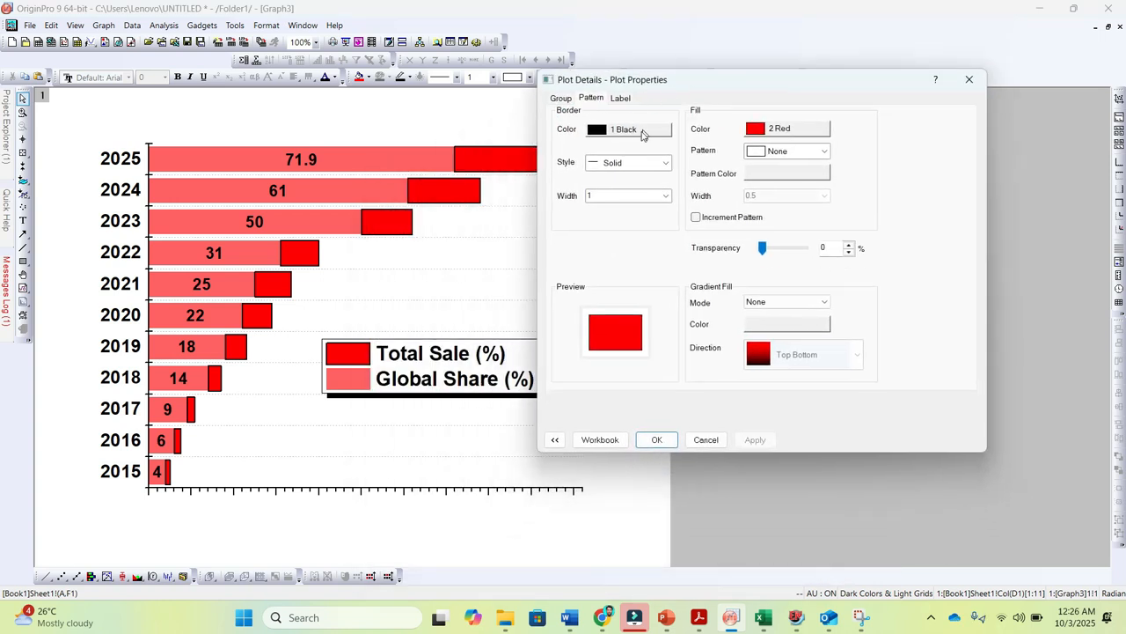
double_click(600, 194)
text(0)
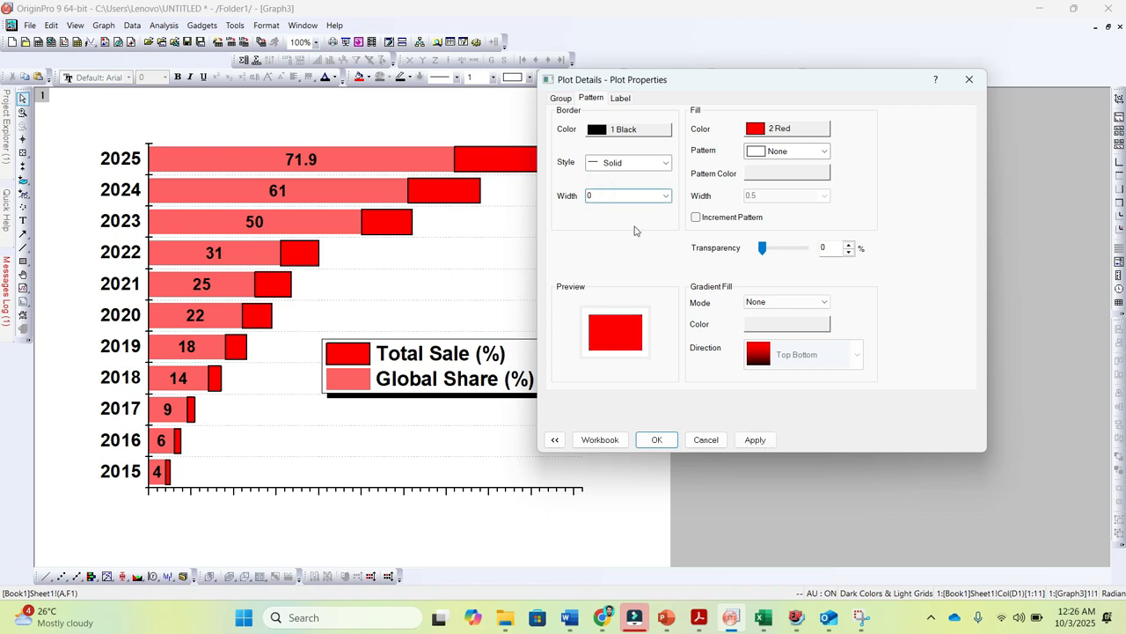
click(756, 439)
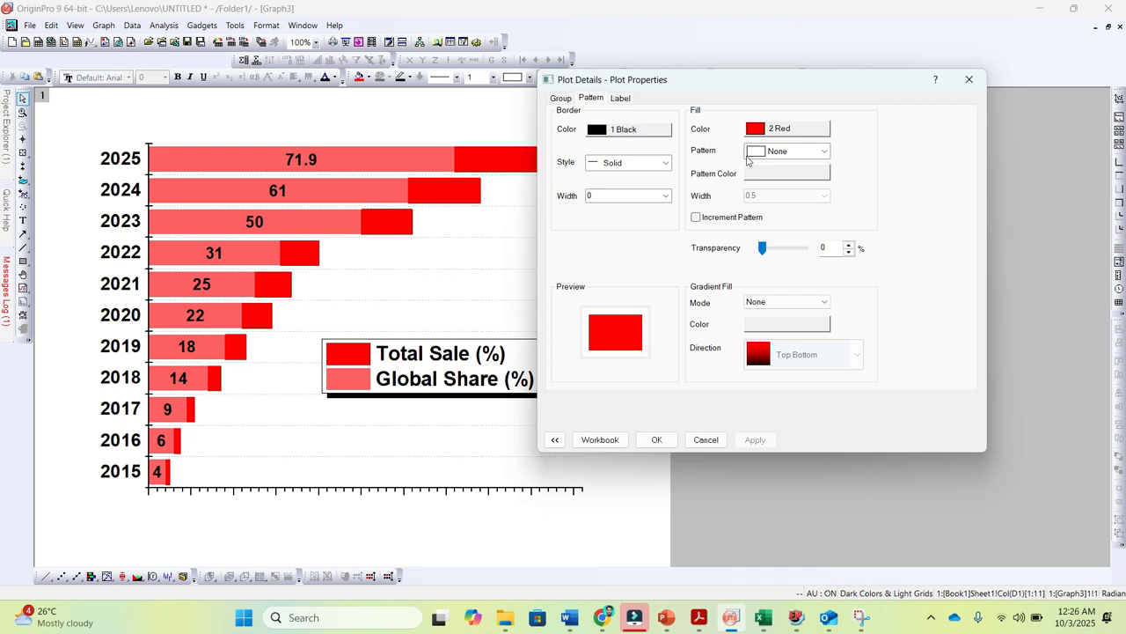
Try a Green fill on the Total Sale (%) bars, and restore the Red fill
click(779, 131)
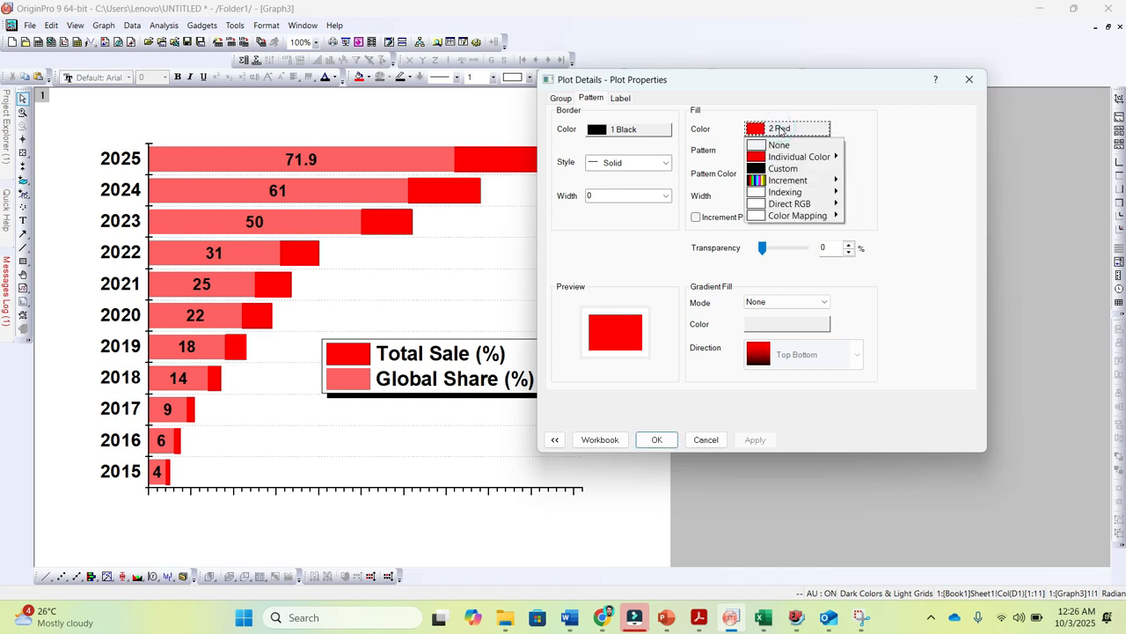
mouse_move(791, 157)
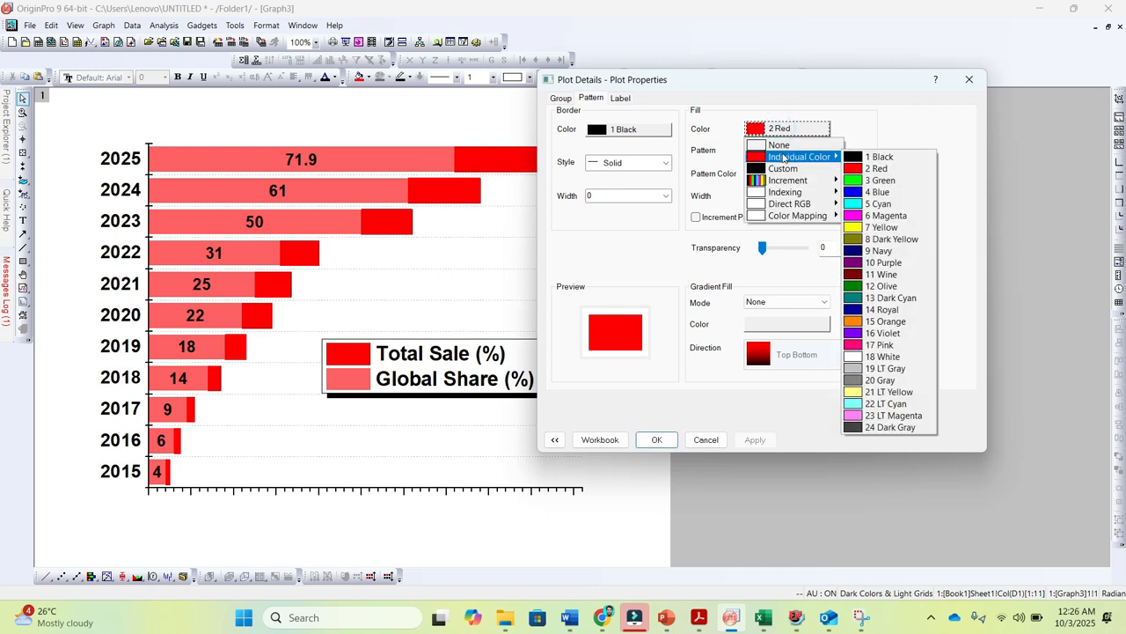
click(880, 180)
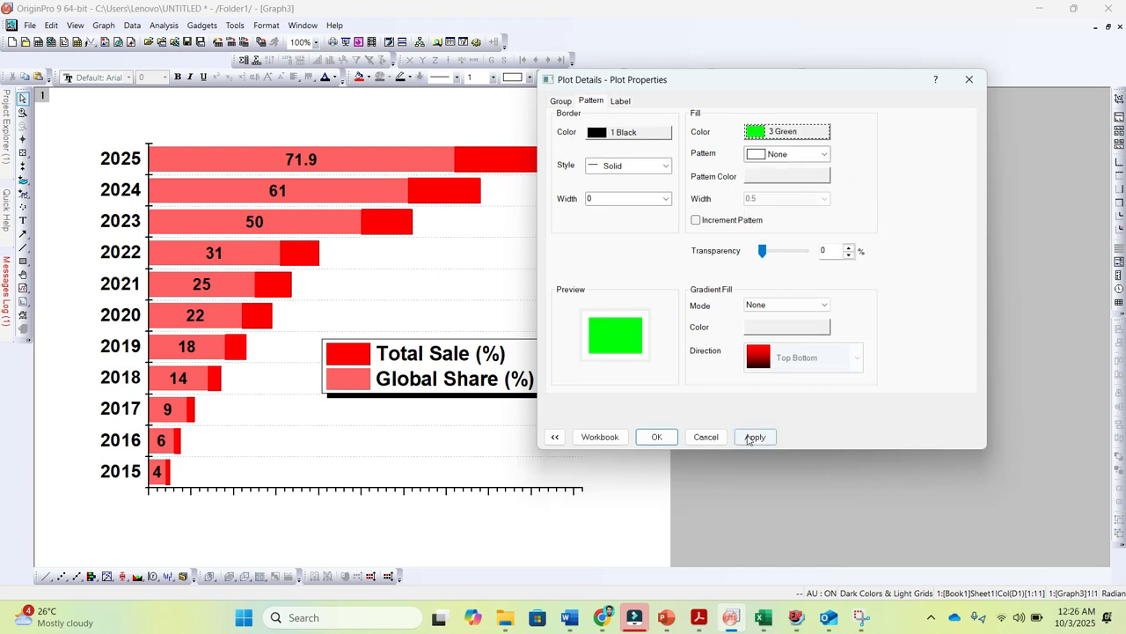
click(749, 437)
click(783, 132)
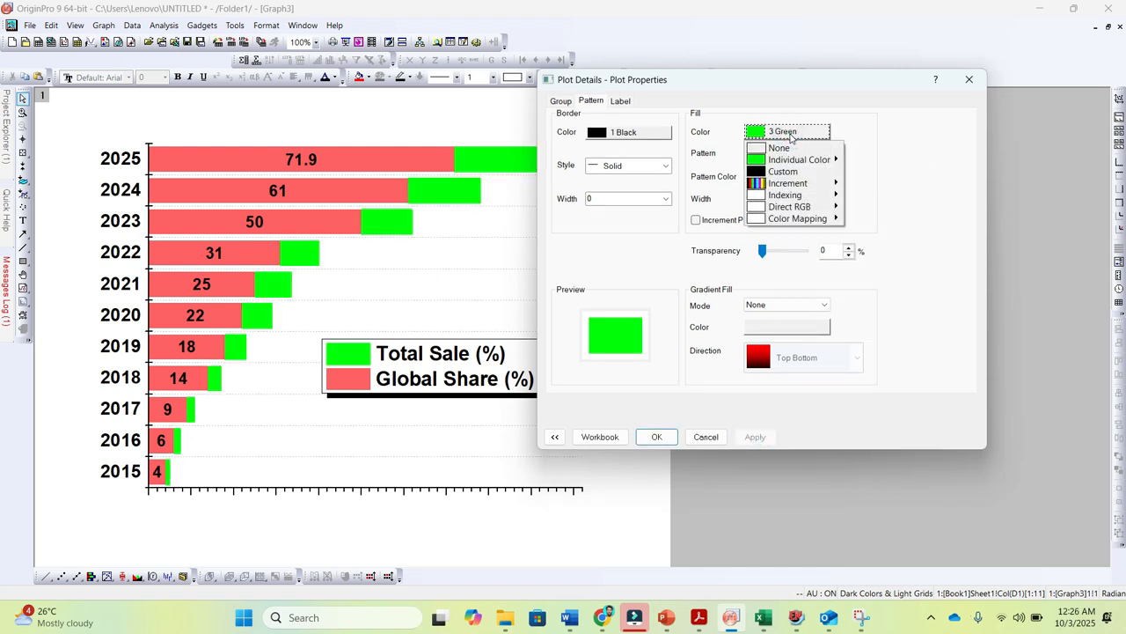
mouse_move(798, 159)
click(871, 169)
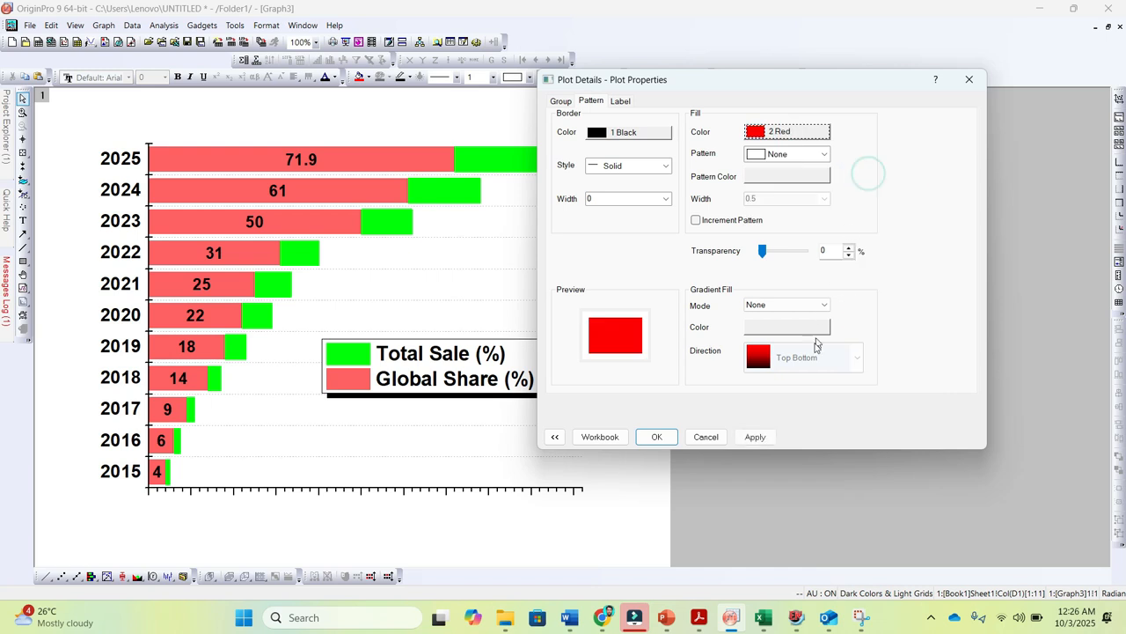
click(755, 438)
Enable bold value labels on the Total Sale (%) bars and accept the plot settings
click(620, 101)
click(563, 117)
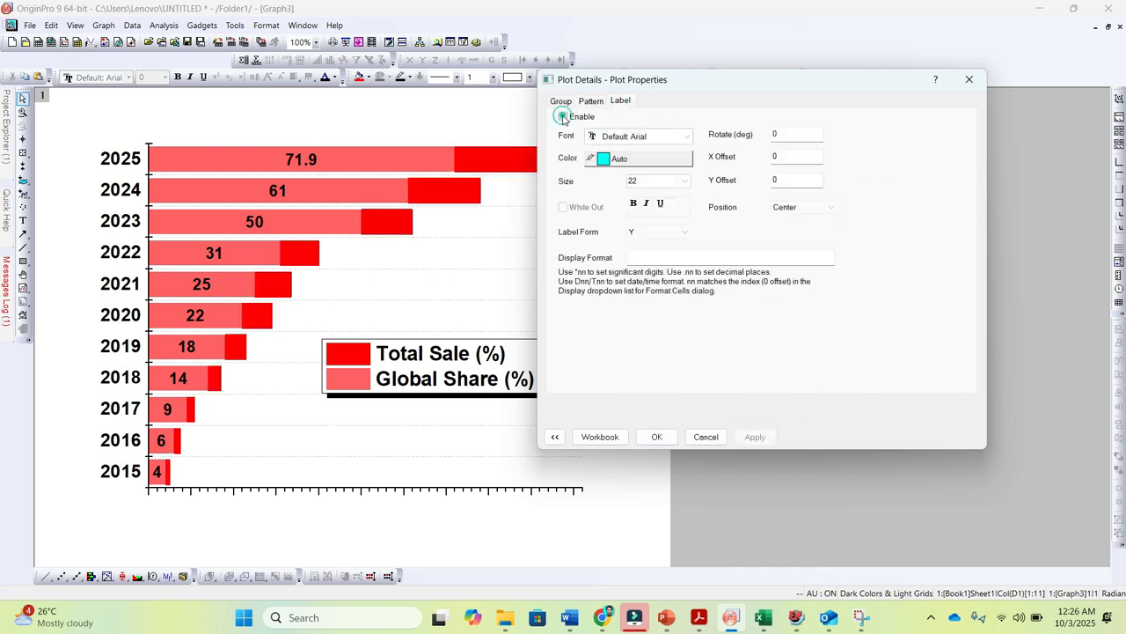
click(633, 203)
click(754, 437)
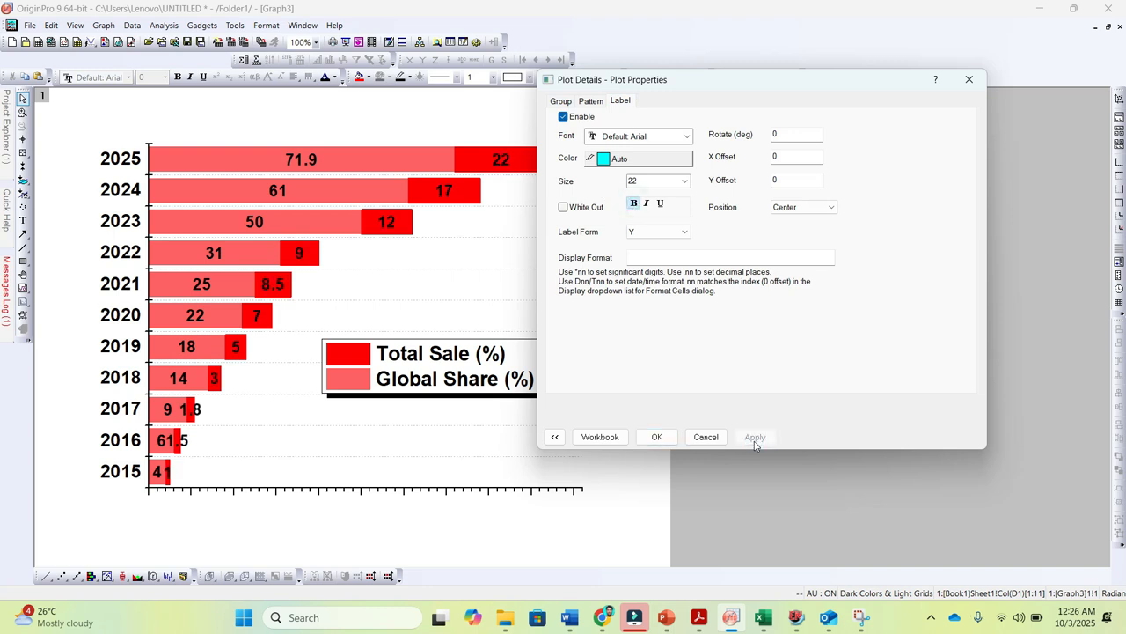
click(656, 437)
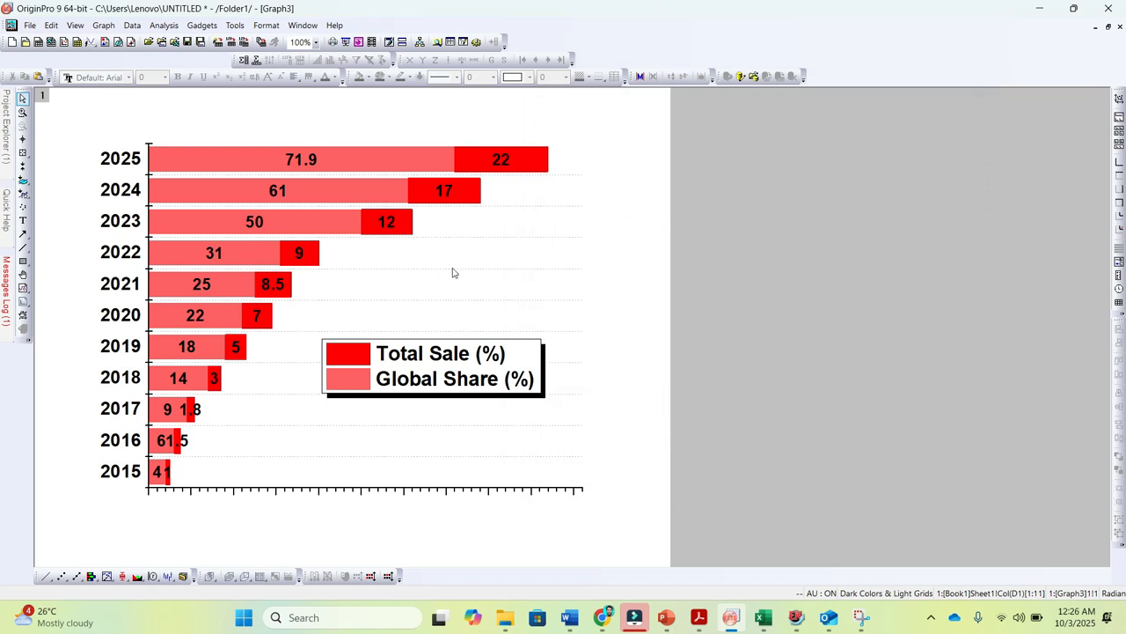
Change the color of the value labels on the Total Sale (%) bars to White and accept the settings
click(498, 161)
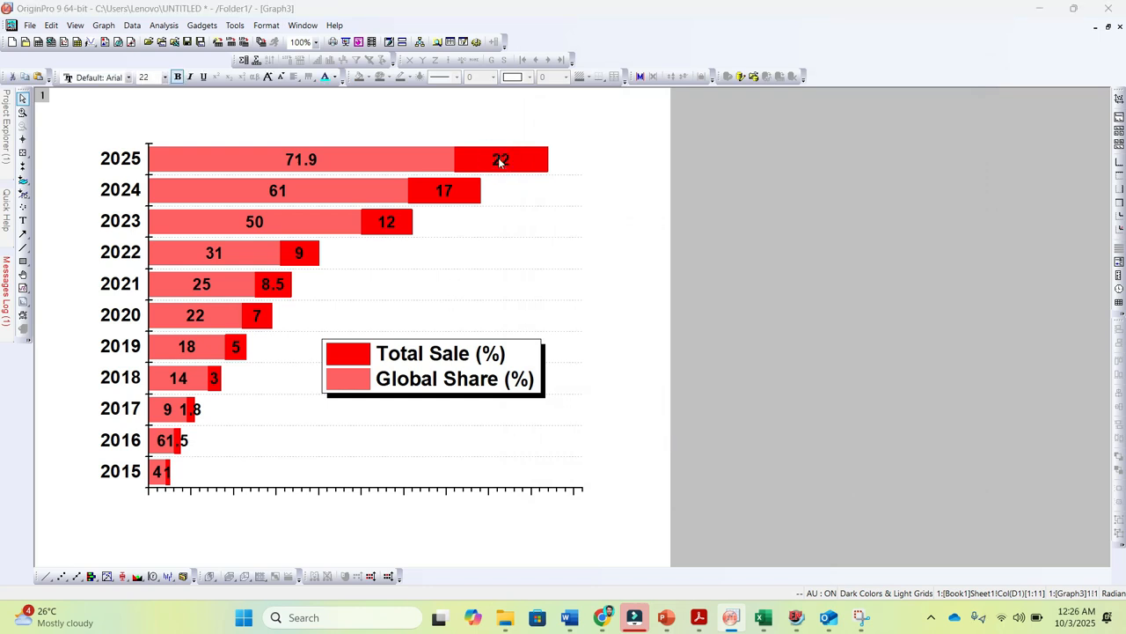
double_click(498, 161)
drag(526, 187, 770, 116)
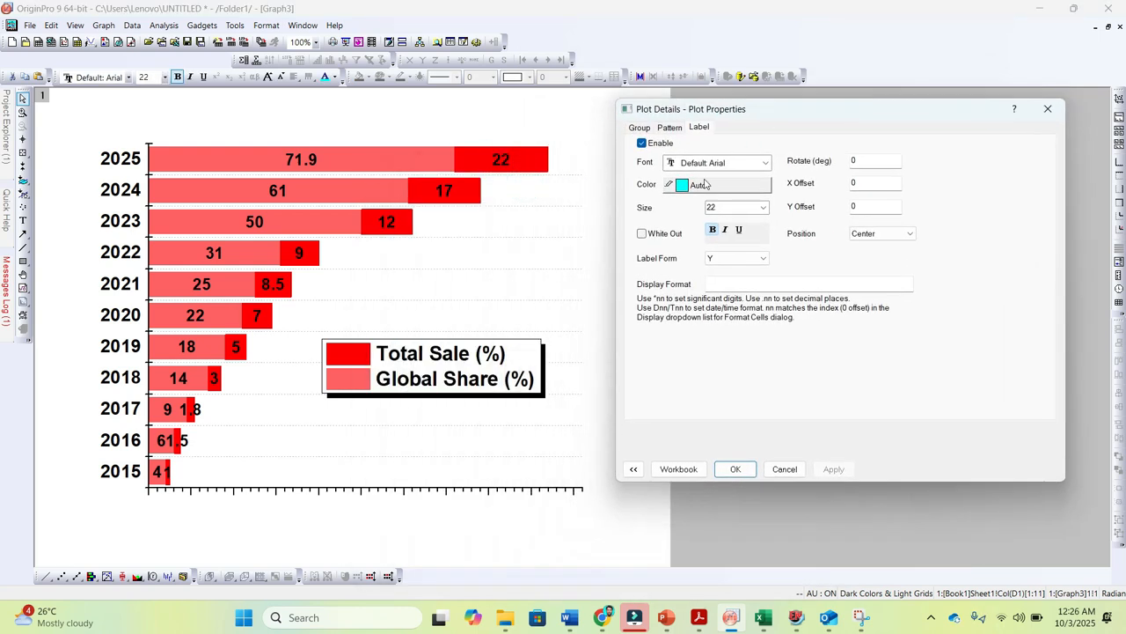
click(692, 186)
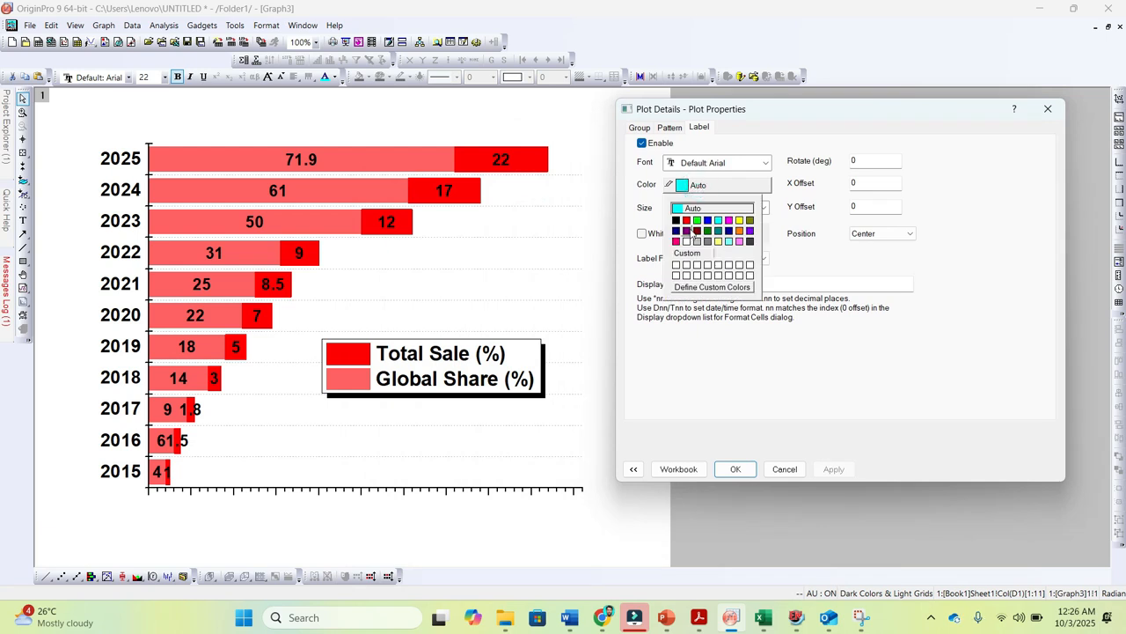
click(687, 241)
click(831, 471)
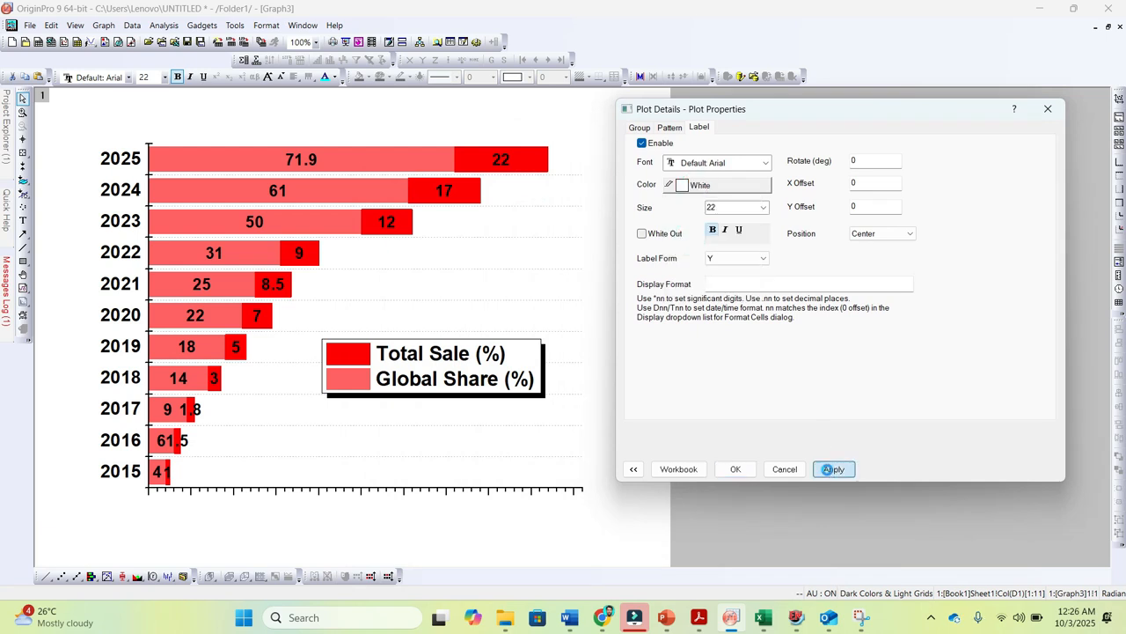
click(762, 206)
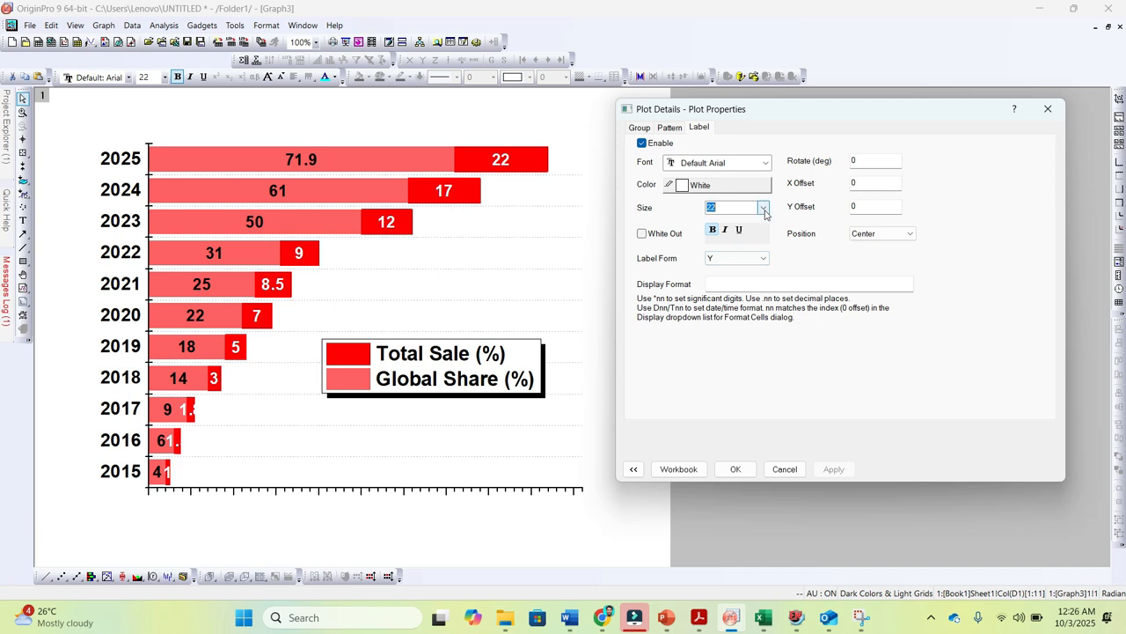
click(717, 314)
click(831, 469)
click(734, 469)
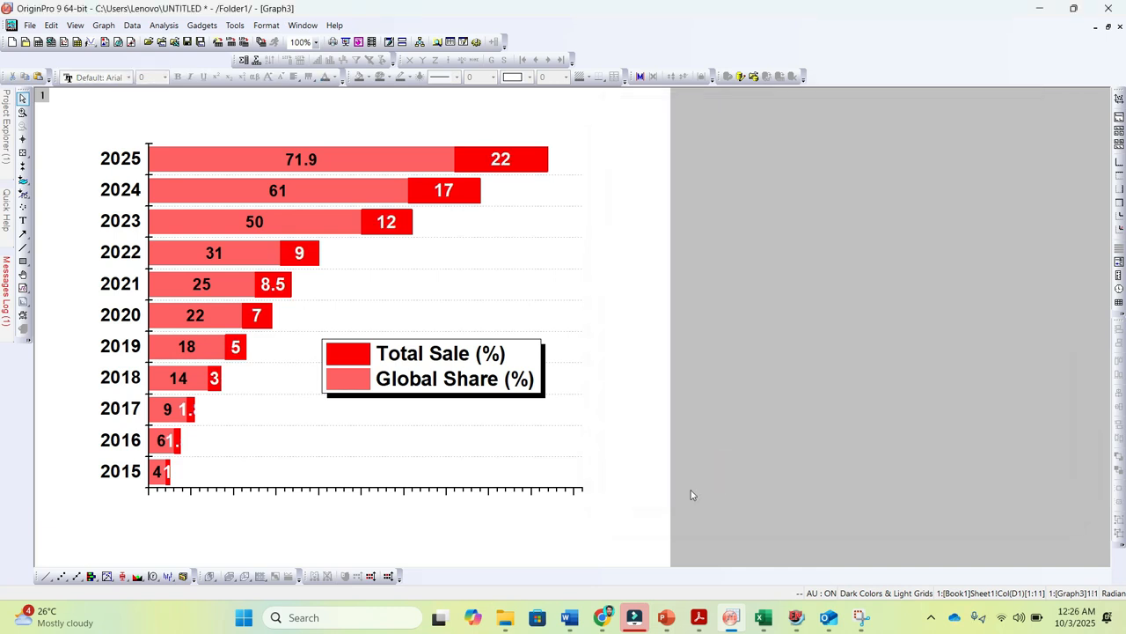